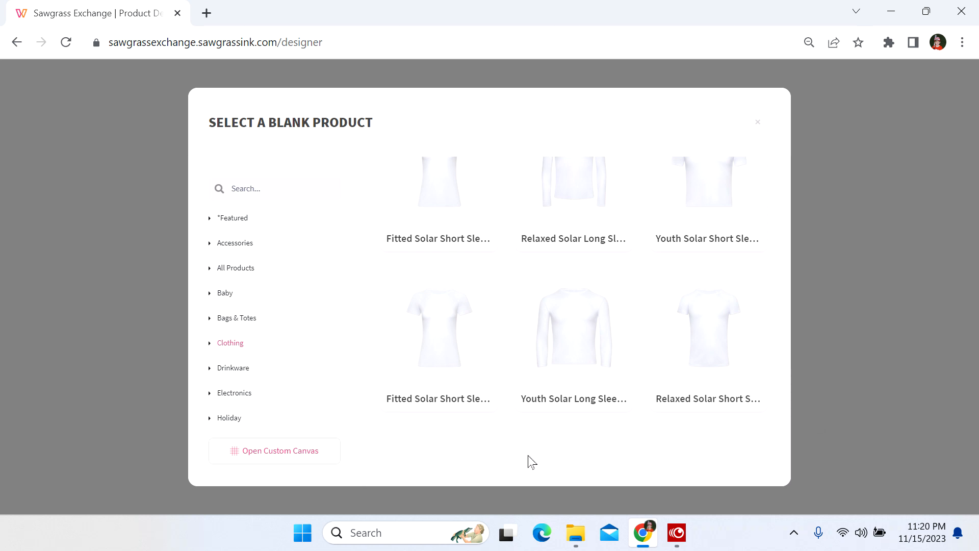
- Choose the Relaxed Solar Short Sleeve T-shirt from the clothing blanks as the product to design
mouse_move(696, 382)
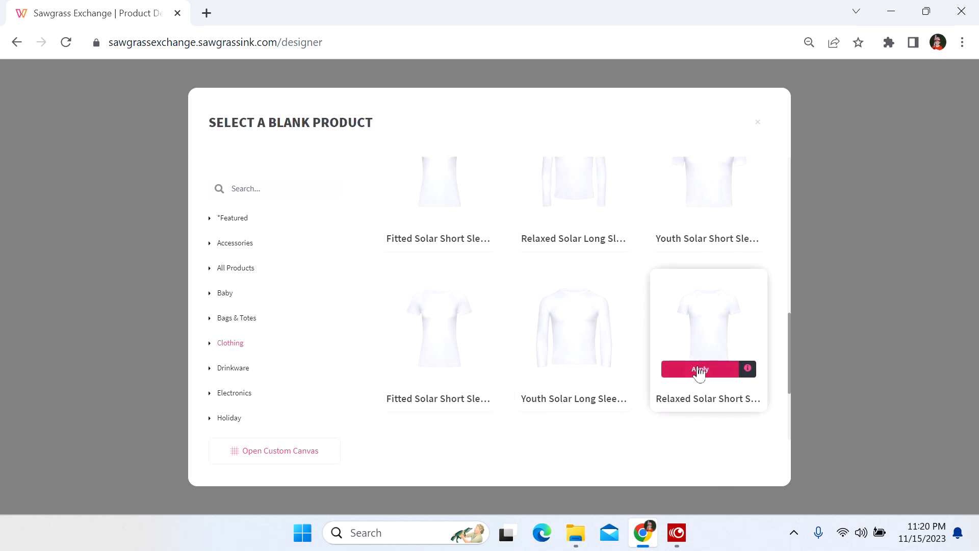
left_click(699, 370)
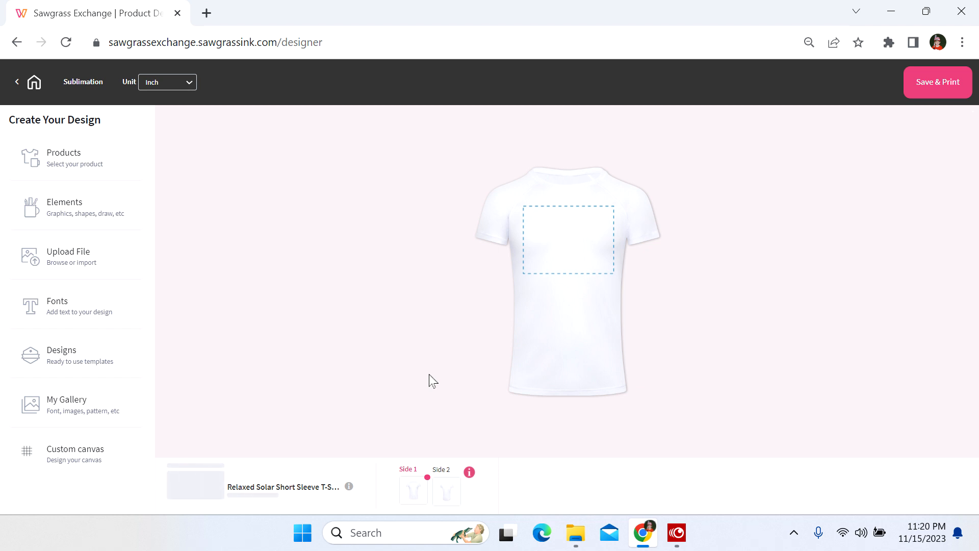
- Add the tiered Christmas tree from the Specialty shapes to Side 1 of the shirt
left_click(77, 207)
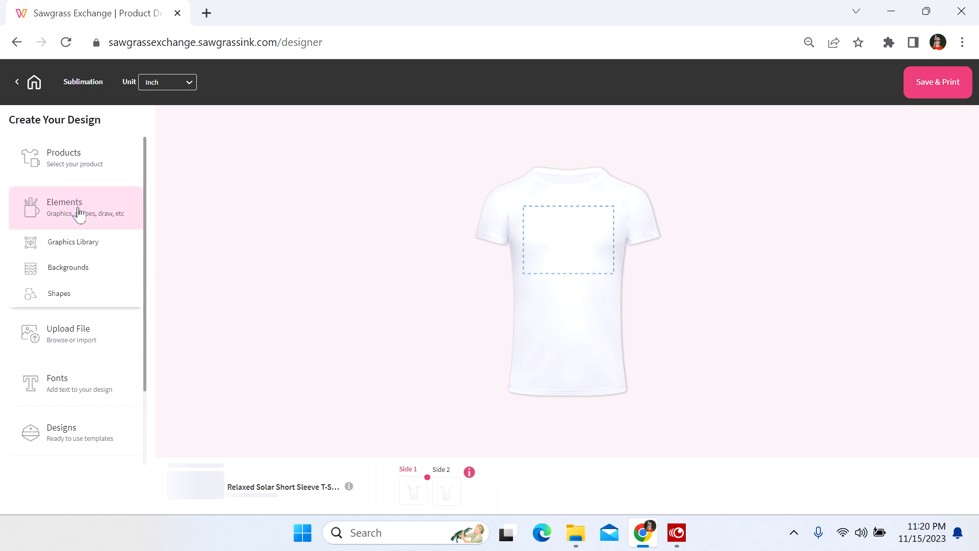
left_click(91, 296)
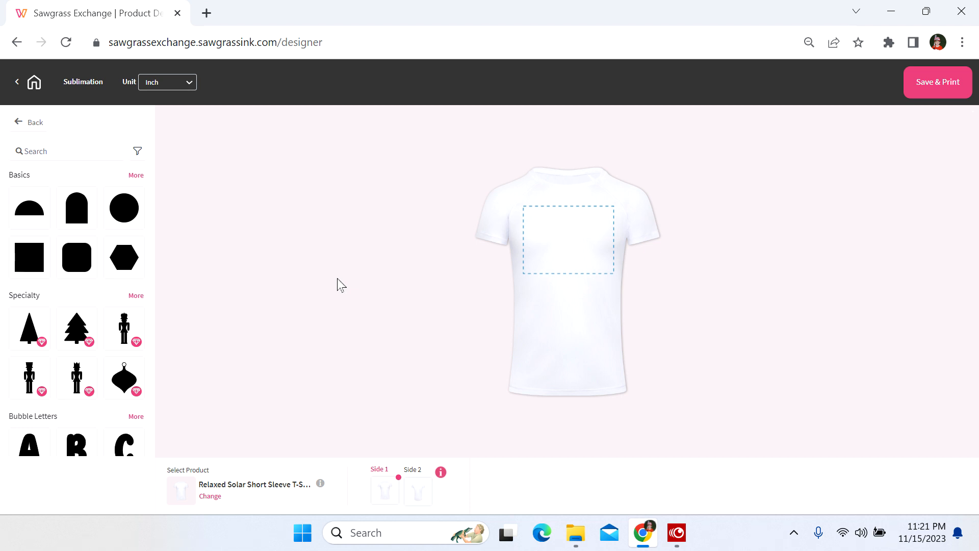
scroll(46, 372, "down", 3)
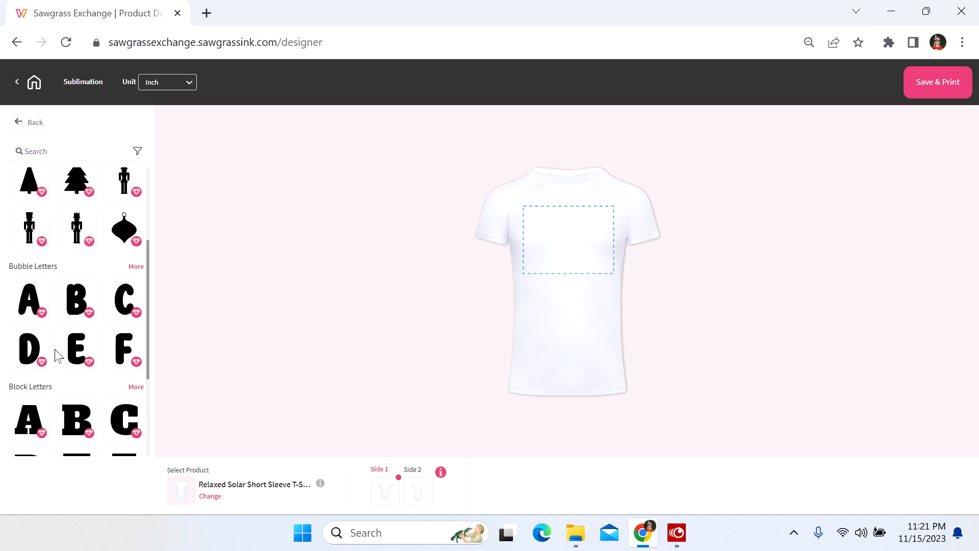
scroll(105, 306, "down", 3)
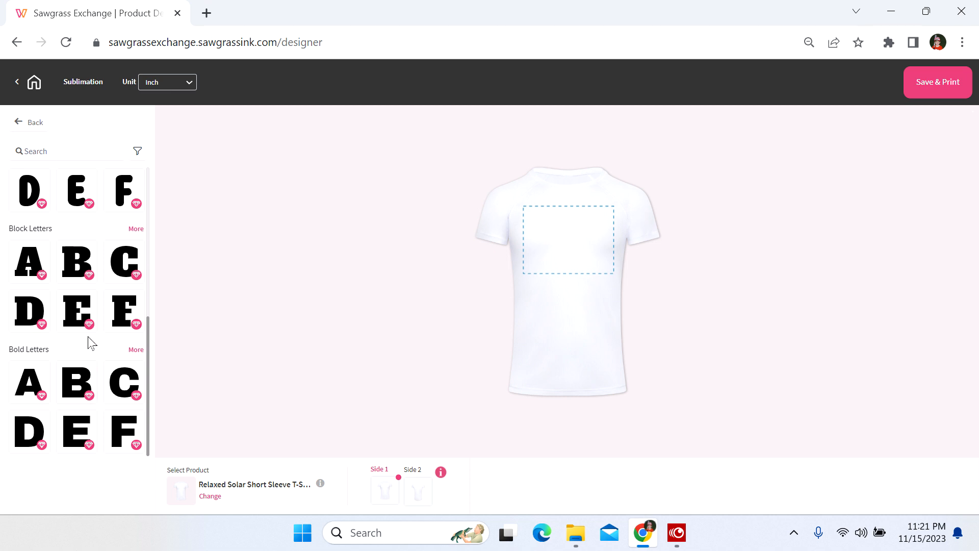
scroll(90, 341, "up", 3)
scroll(91, 341, "up", 4)
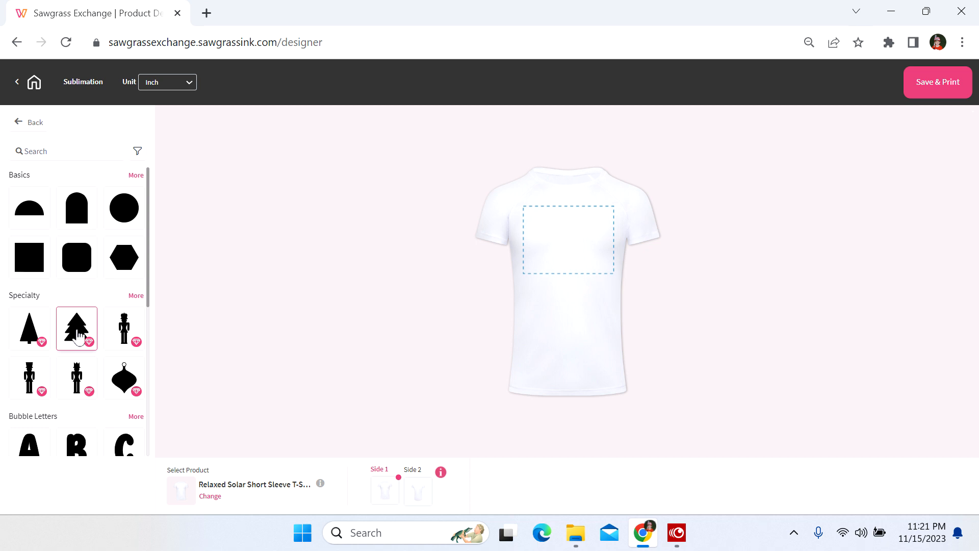
left_click(78, 337)
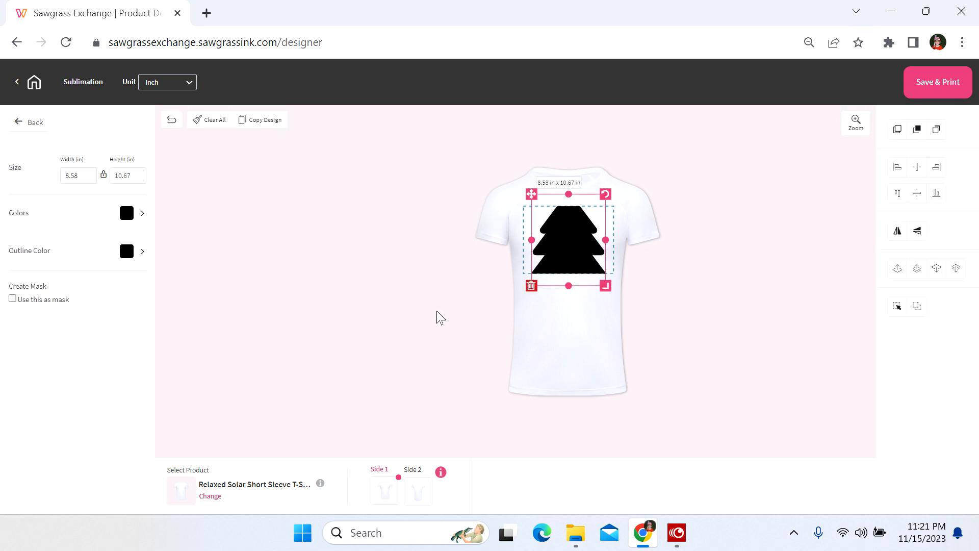
- Shrink the tree shape to about 2.09 by 2.60 in and place it slightly left of the print area's centre
left_click(856, 121)
left_click(816, 168)
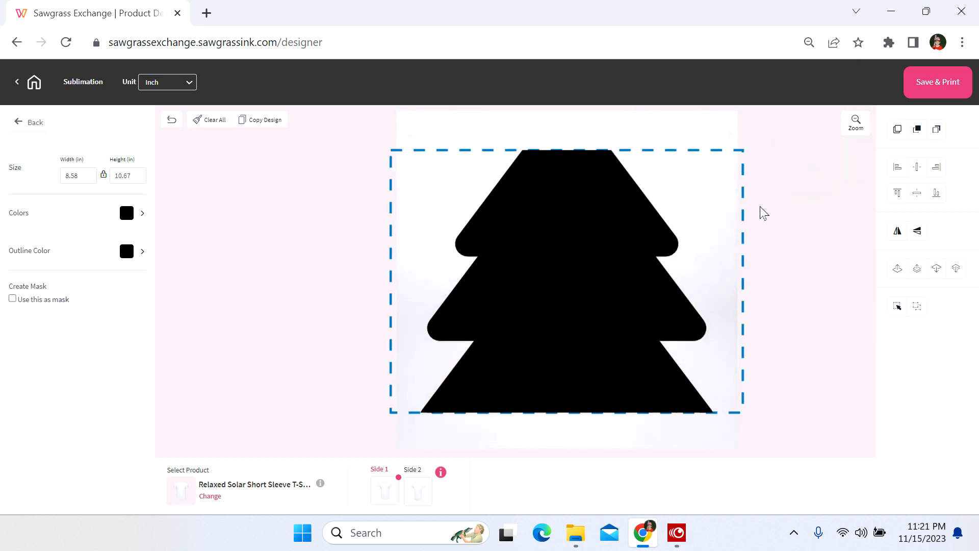
left_click_drag(571, 347, 561, 290)
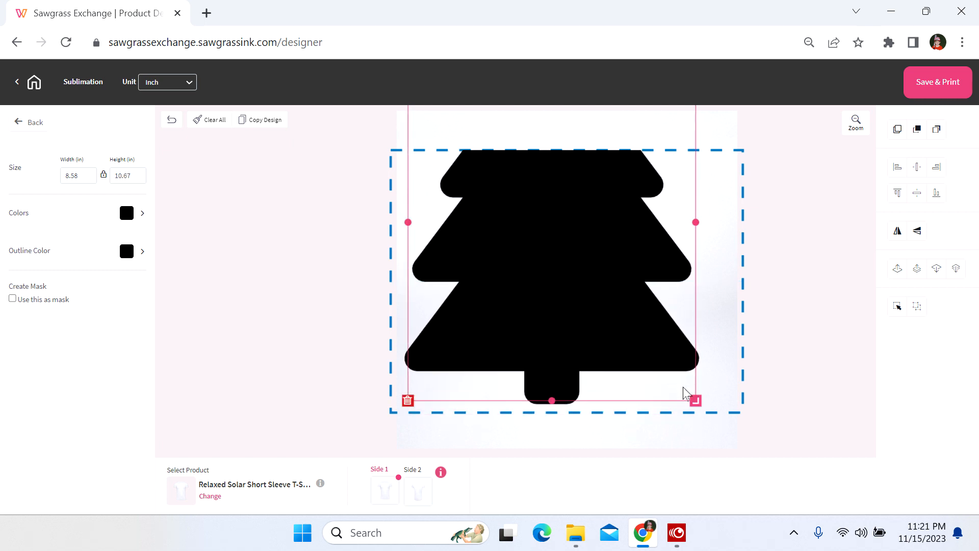
left_click_drag(693, 400, 511, 268)
left_click_drag(584, 357, 525, 303)
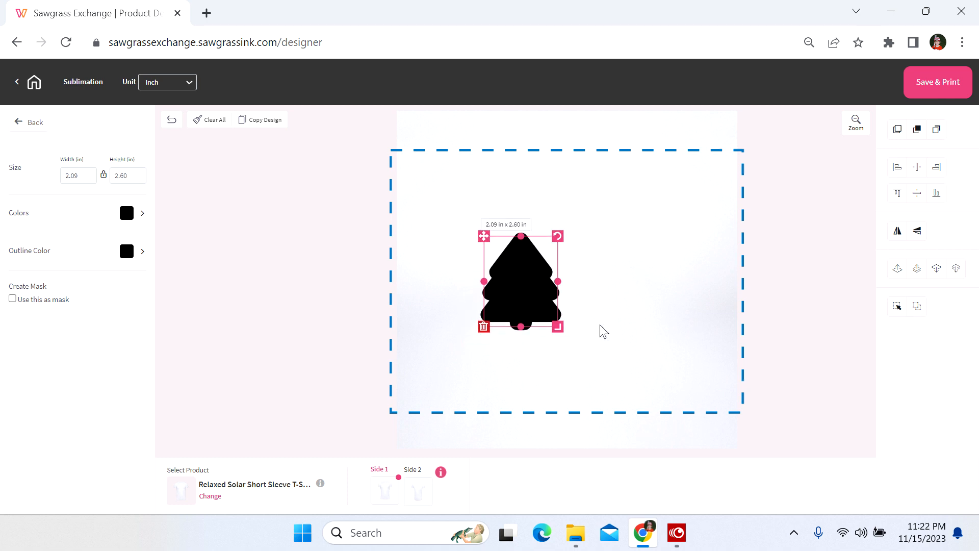
left_click(597, 328)
- Duplicate the tree twice and place the two copies side by side in the print area's upper right
left_click(531, 310)
left_click(896, 132)
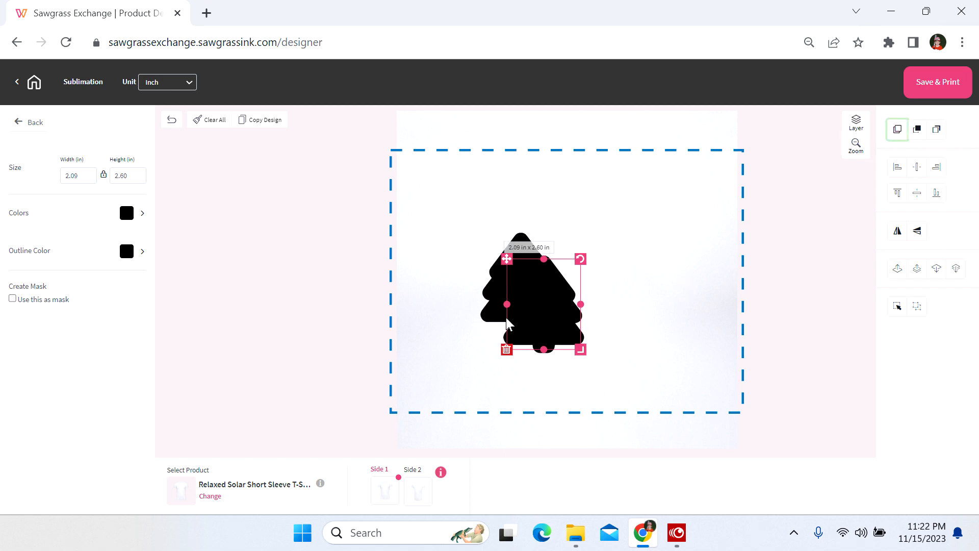
left_click_drag(510, 325, 696, 258)
left_click(898, 132)
left_click_drag(593, 276, 615, 228)
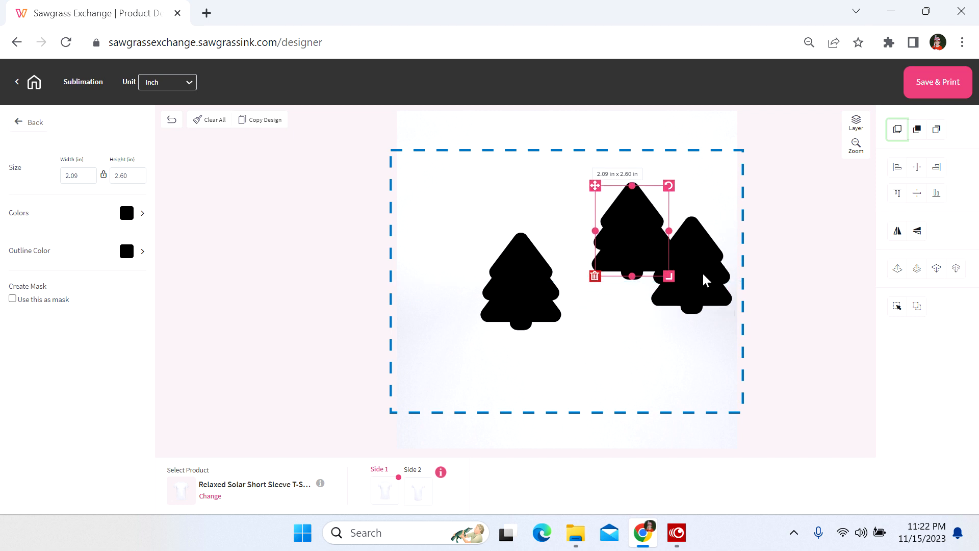
left_click_drag(703, 276, 707, 235)
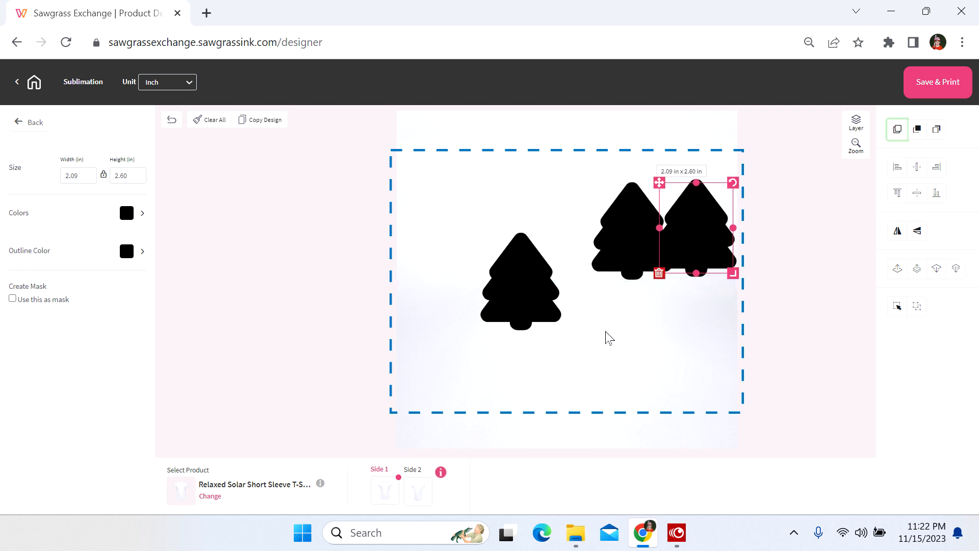
- Use the original tree as a mask and fill it with the Santa T1 image
left_click(539, 309)
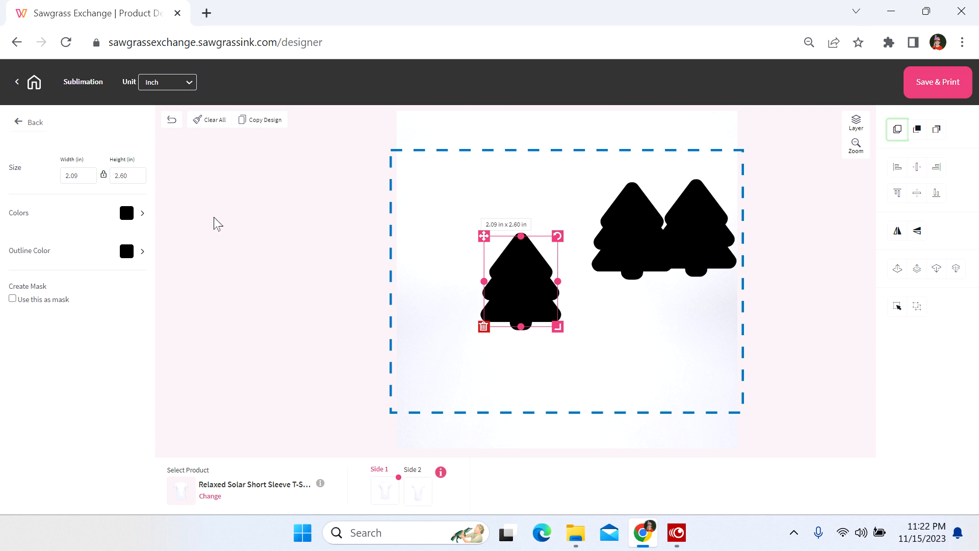
left_click(12, 300)
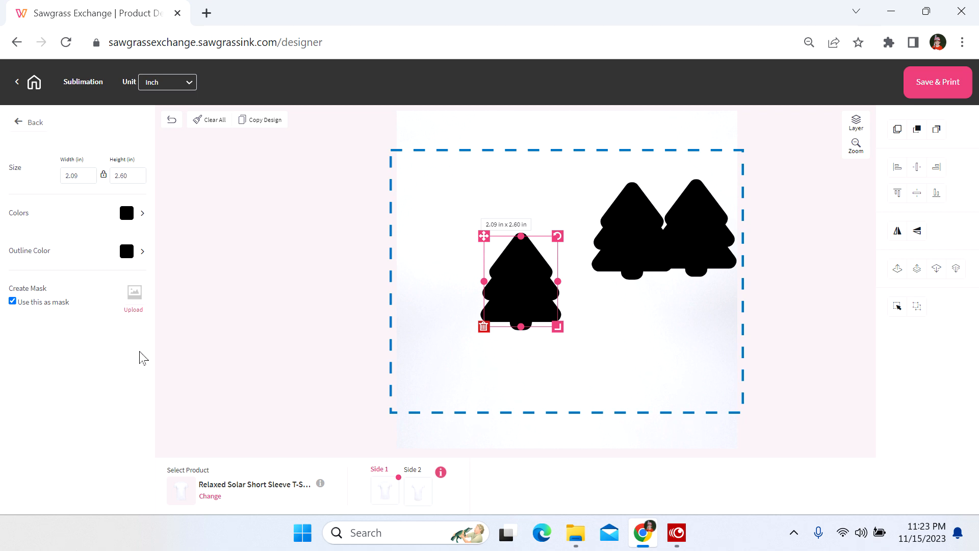
left_click(132, 310)
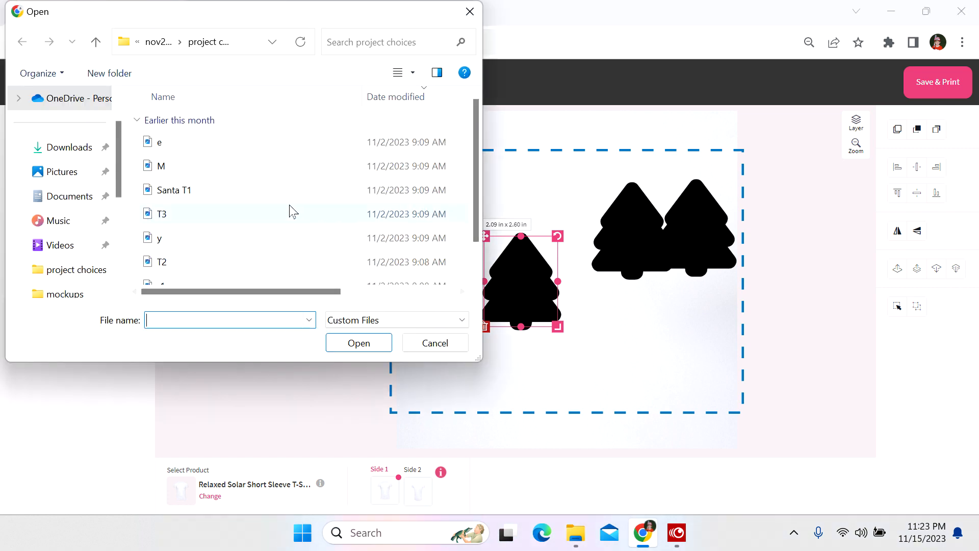
left_click(247, 192)
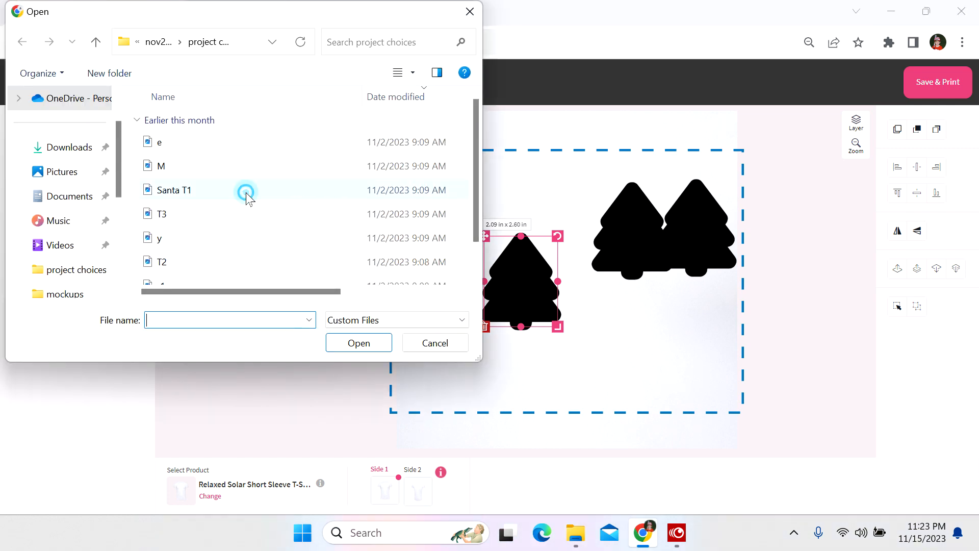
left_click(351, 343)
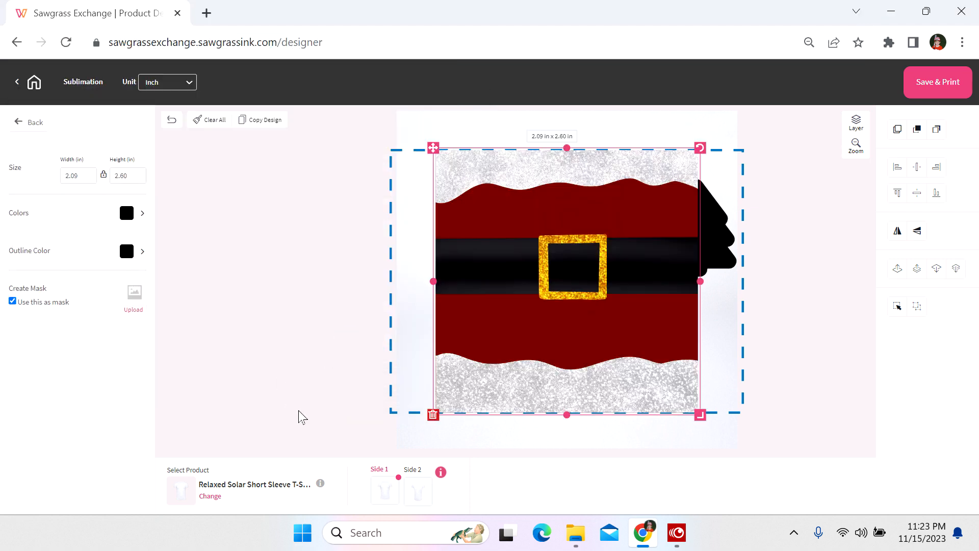
left_click(299, 411)
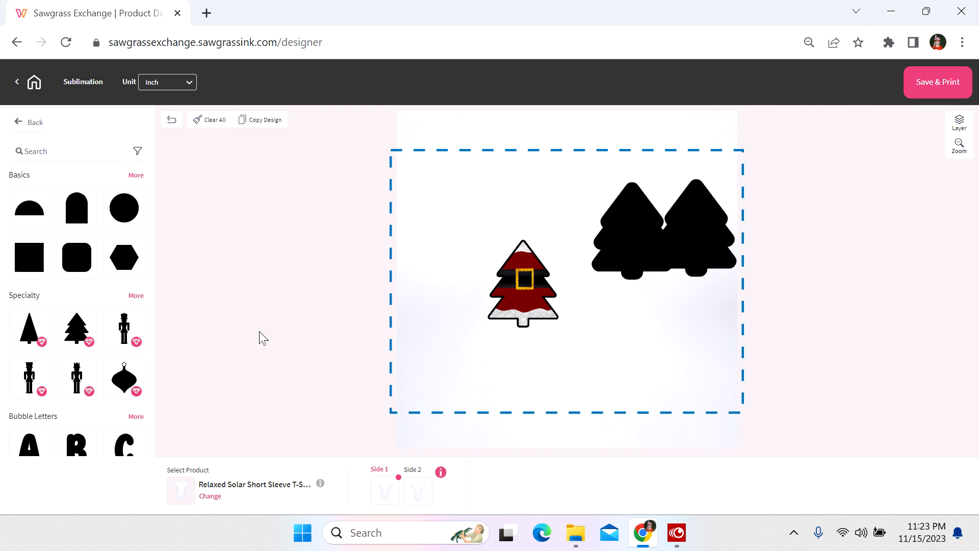
left_click(517, 287)
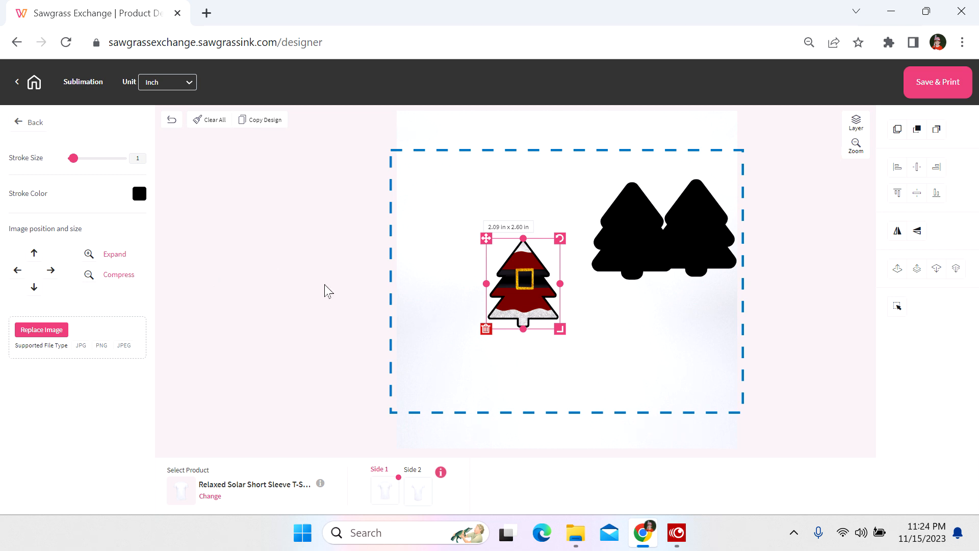
- Move one black tree directly beside the Santa tree and mask the T2 image with it
left_click(599, 250)
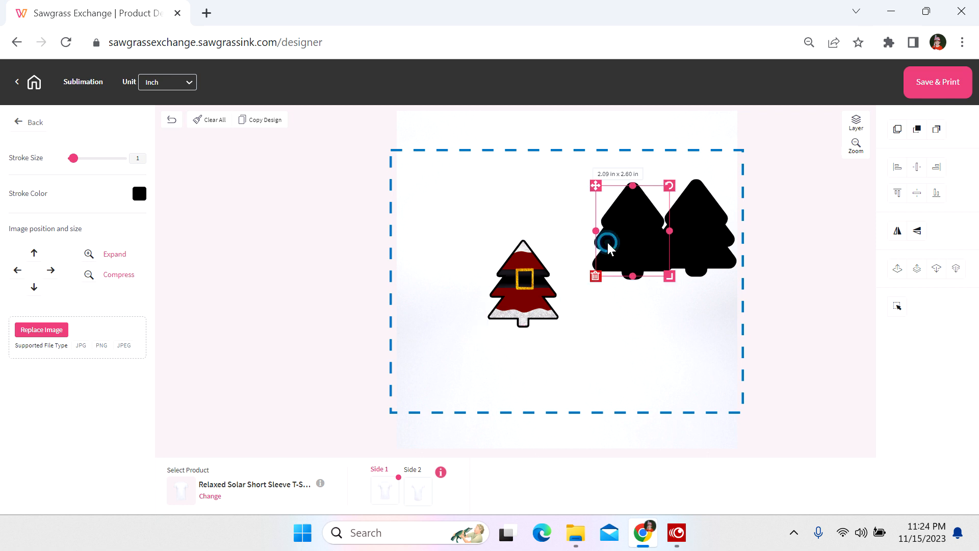
left_click_drag(622, 246, 594, 283)
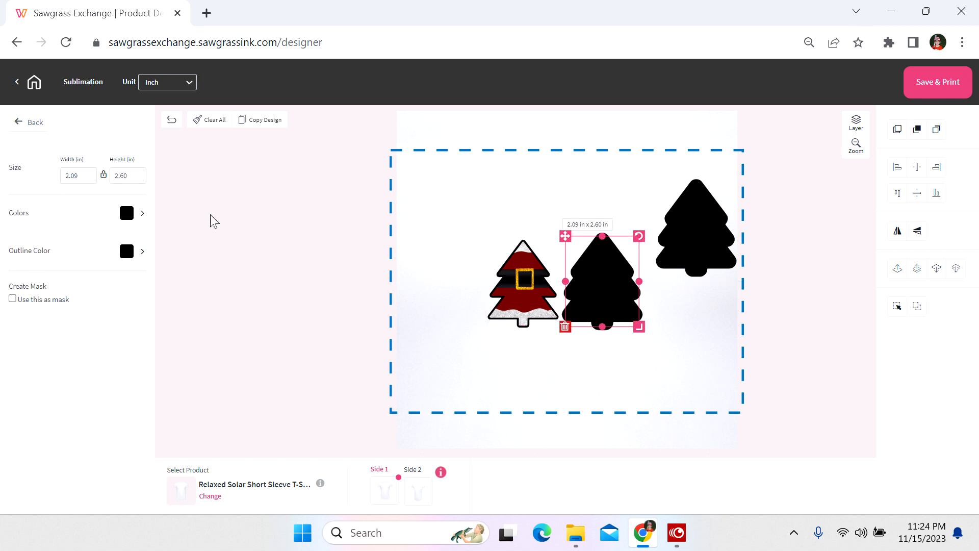
left_click(13, 299)
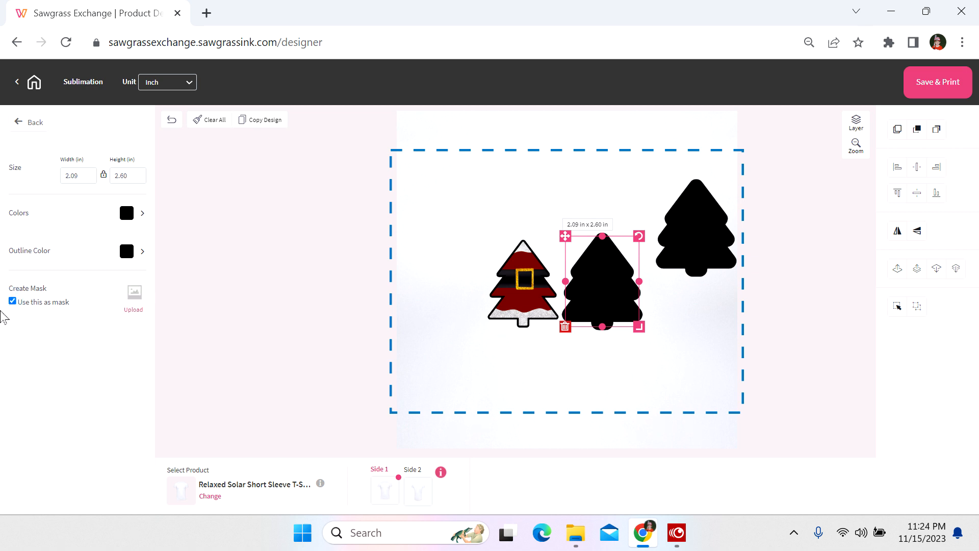
left_click(133, 312)
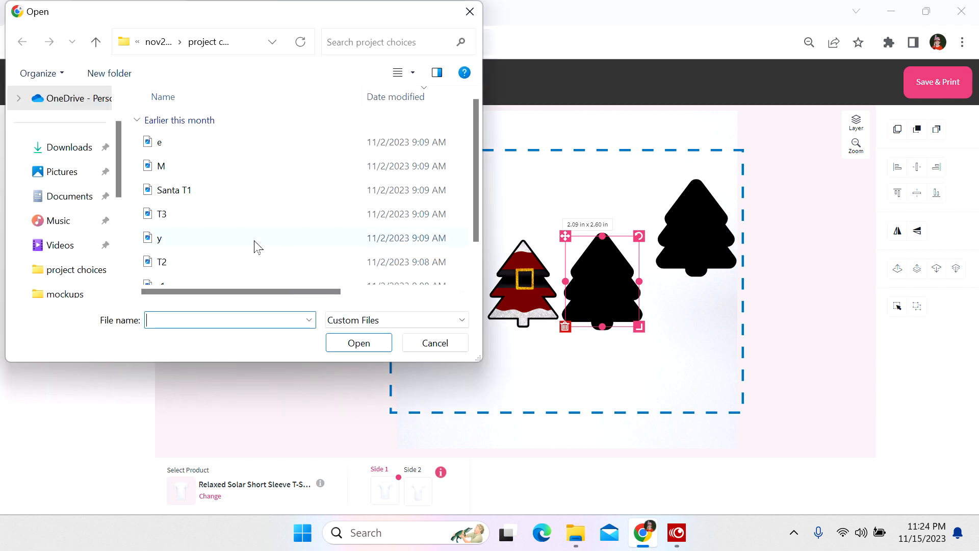
left_click(236, 262)
left_click(359, 343)
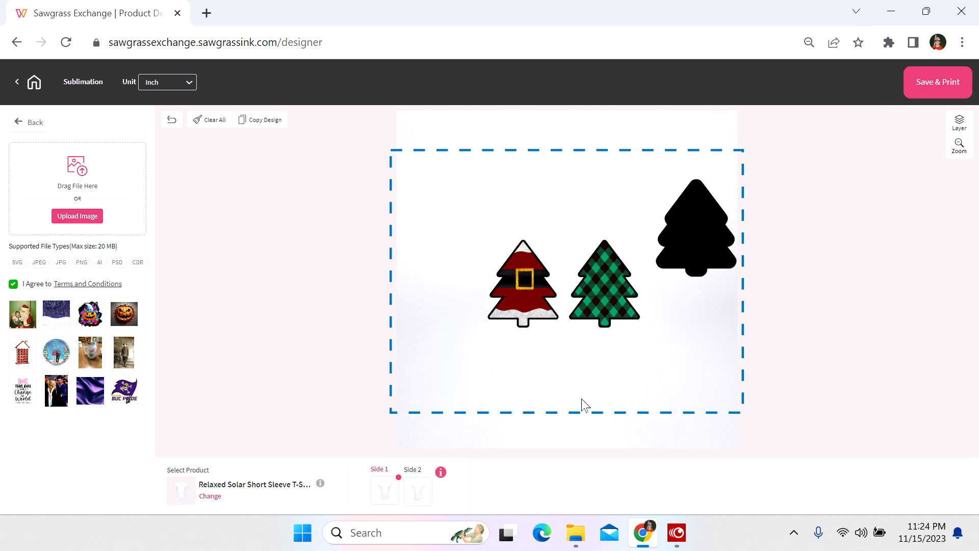
- Overlap the green plaid tree with the Santa tree's right side and send it to the back
left_click_drag(602, 301, 577, 302)
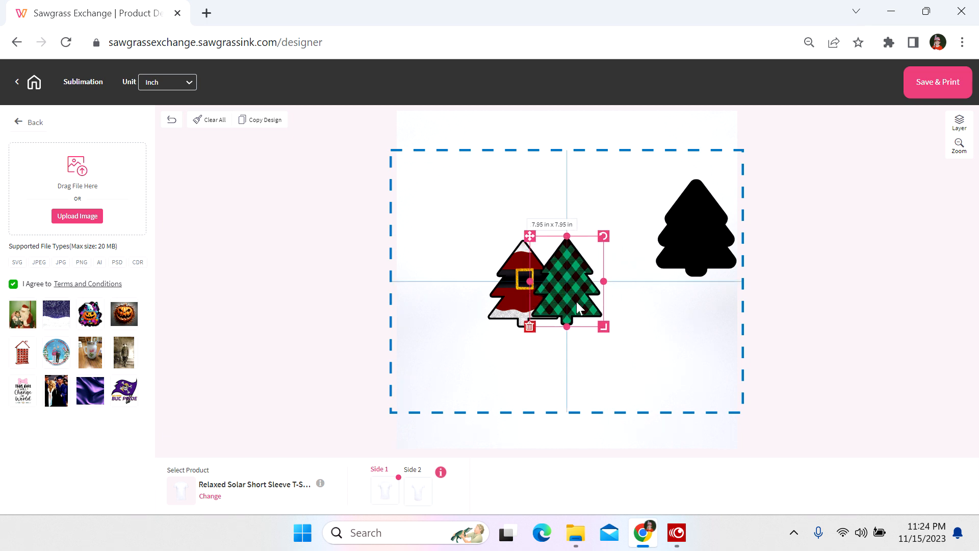
left_click_drag(577, 302, 576, 302)
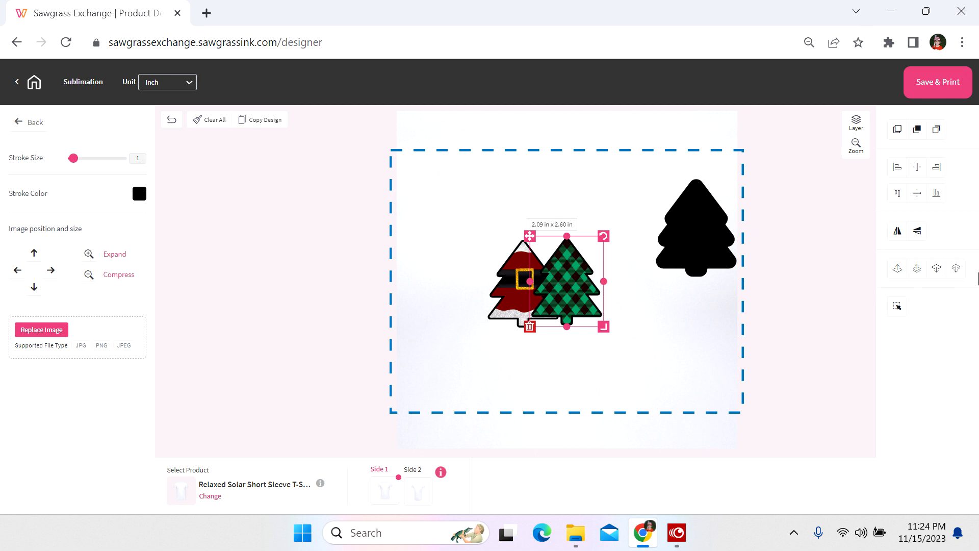
left_click(954, 270)
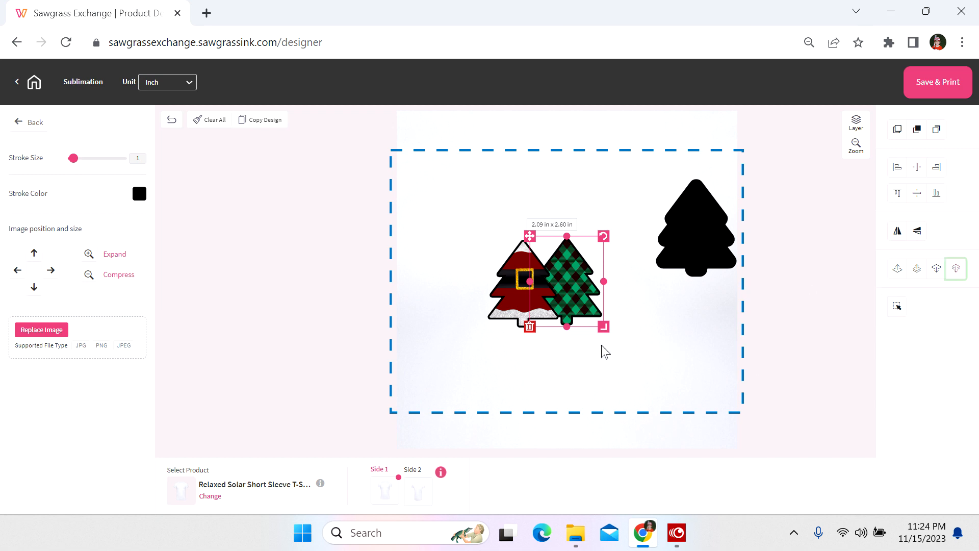
- Move the remaining black tree to the right of the plaid tree and mask the T3 image with it
left_click(698, 250)
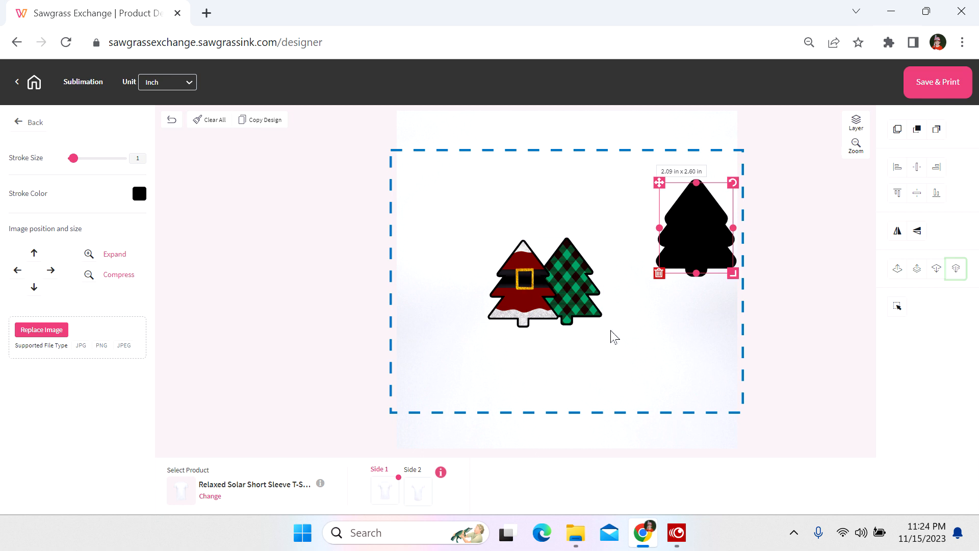
left_click_drag(693, 250, 645, 292)
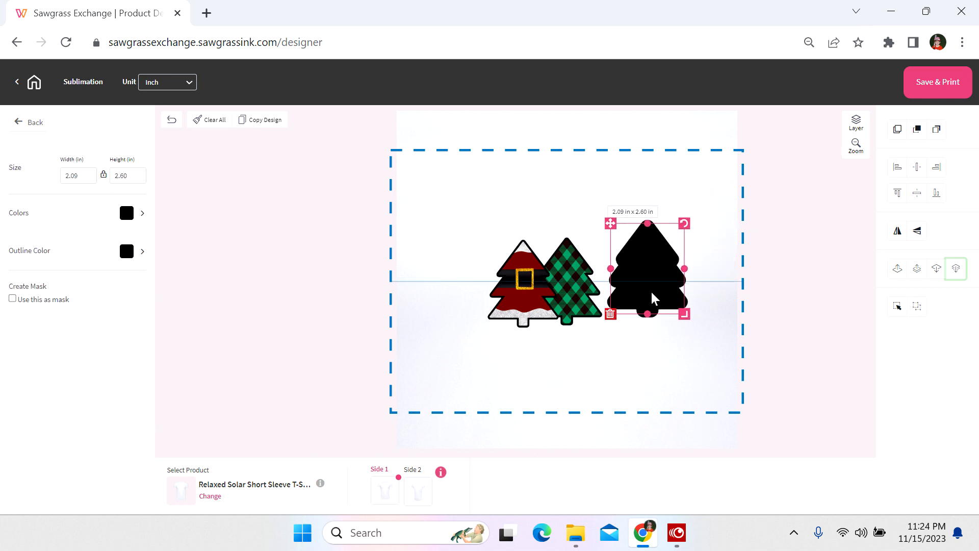
left_click(12, 301)
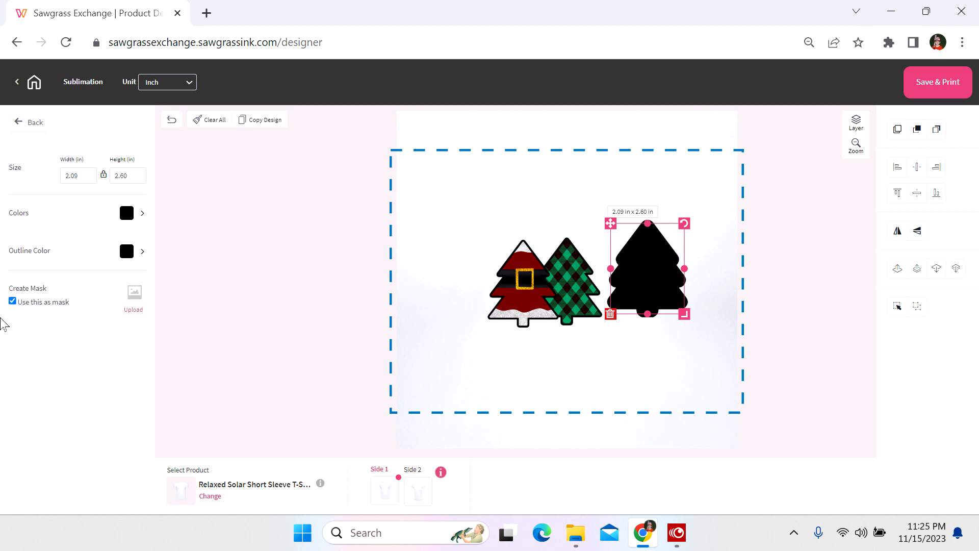
left_click(134, 309)
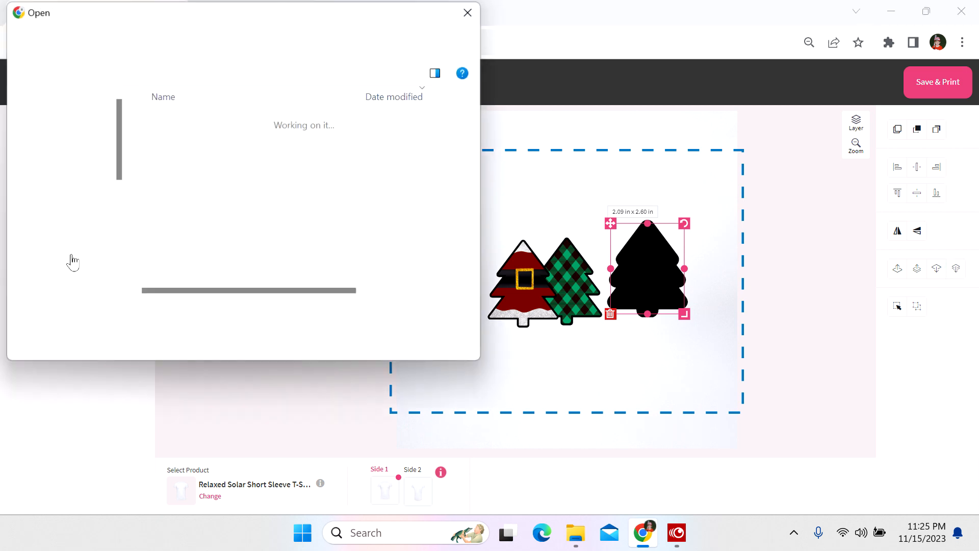
left_click(267, 221)
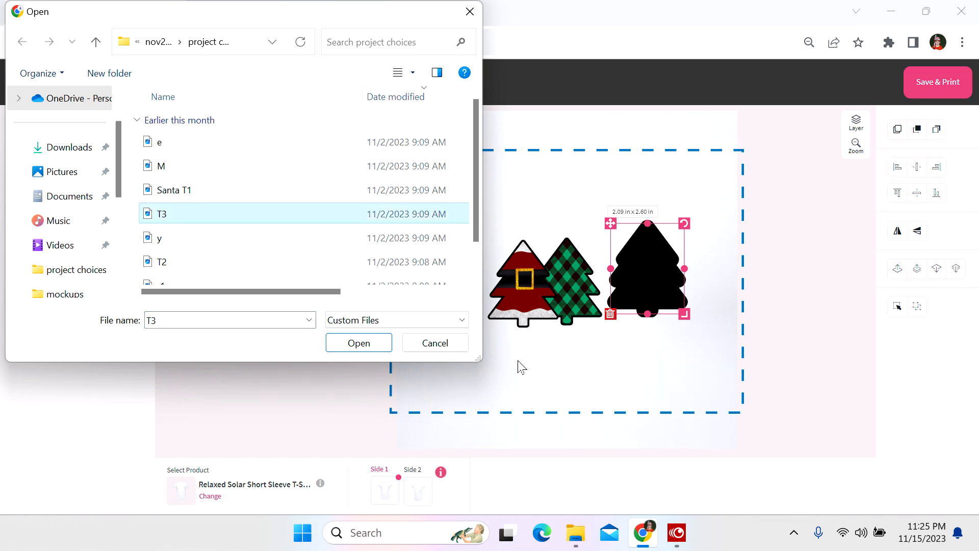
left_click(358, 343)
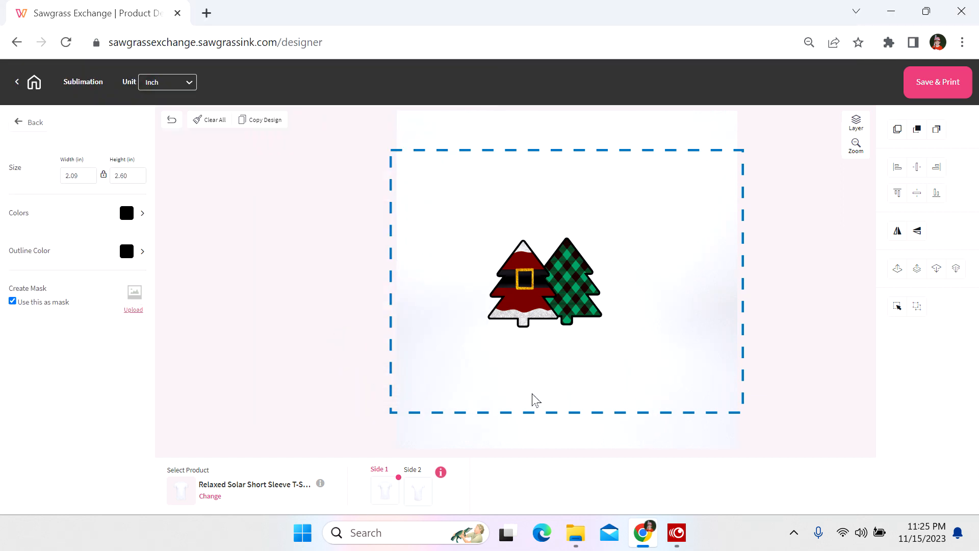
- Overlap the snowy night tree with the plaid tree's right side and send it backward behind the plaid tree
left_click(534, 400)
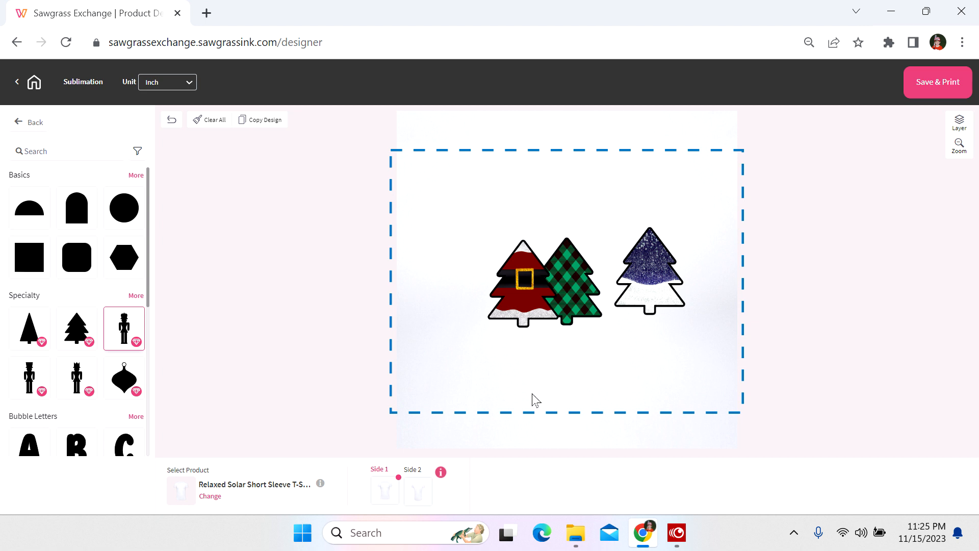
left_click(620, 309)
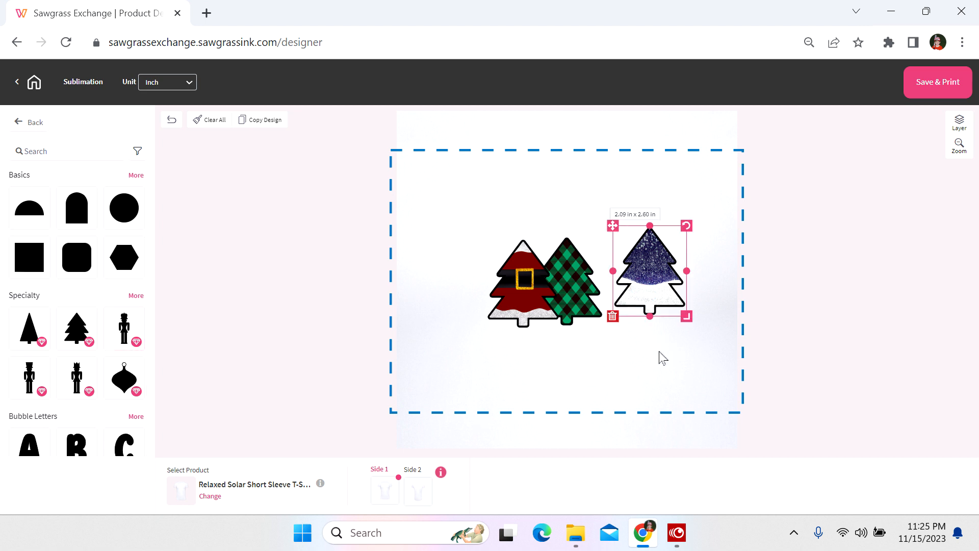
left_click(656, 302)
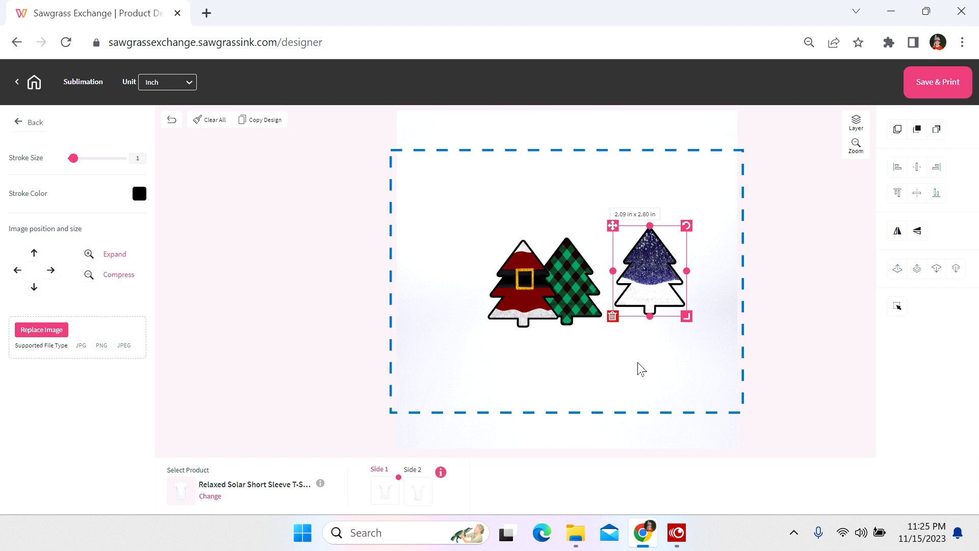
left_click_drag(650, 272, 609, 282)
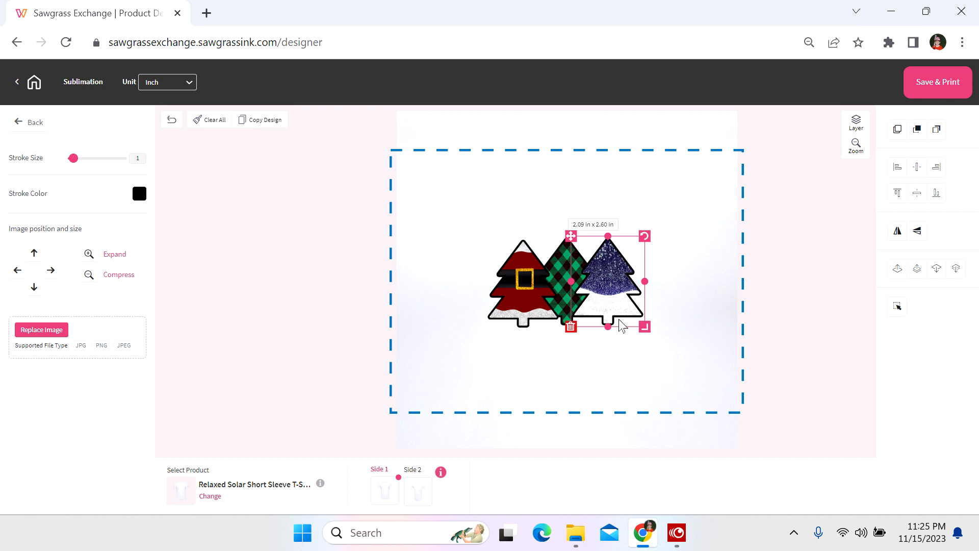
left_click(936, 273)
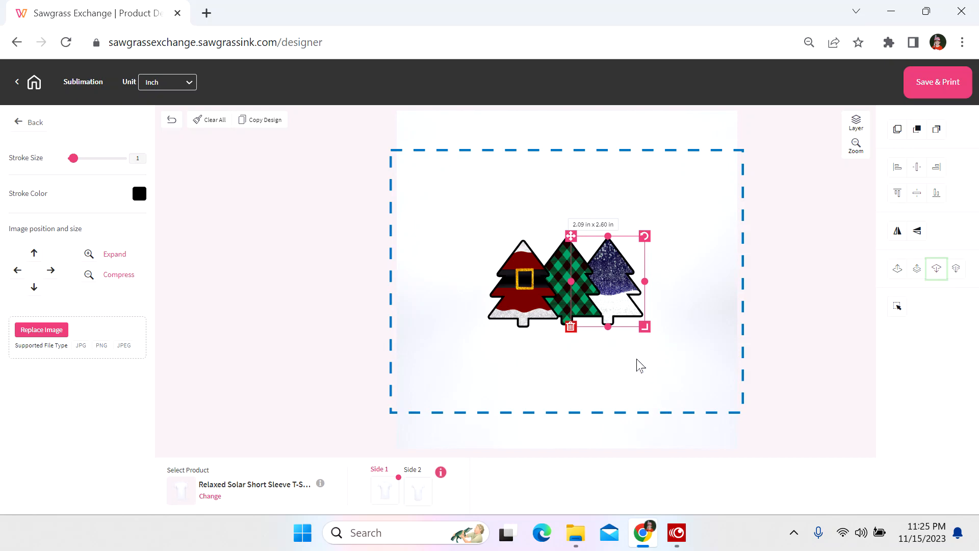
left_click(573, 375)
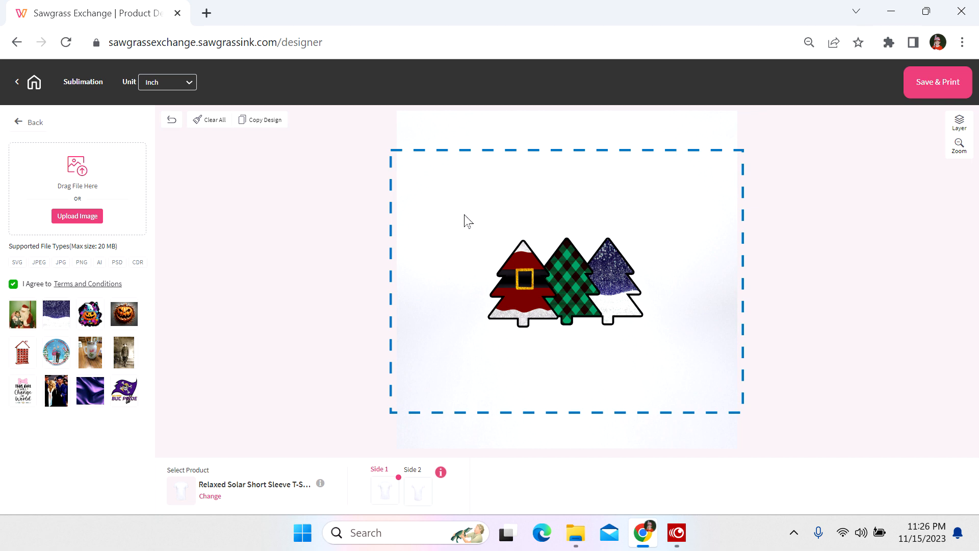
- Enlarge the three trees together to about 6.57 by 3.77 in and shift the group slightly down within the print area
left_click_drag(474, 229, 656, 350)
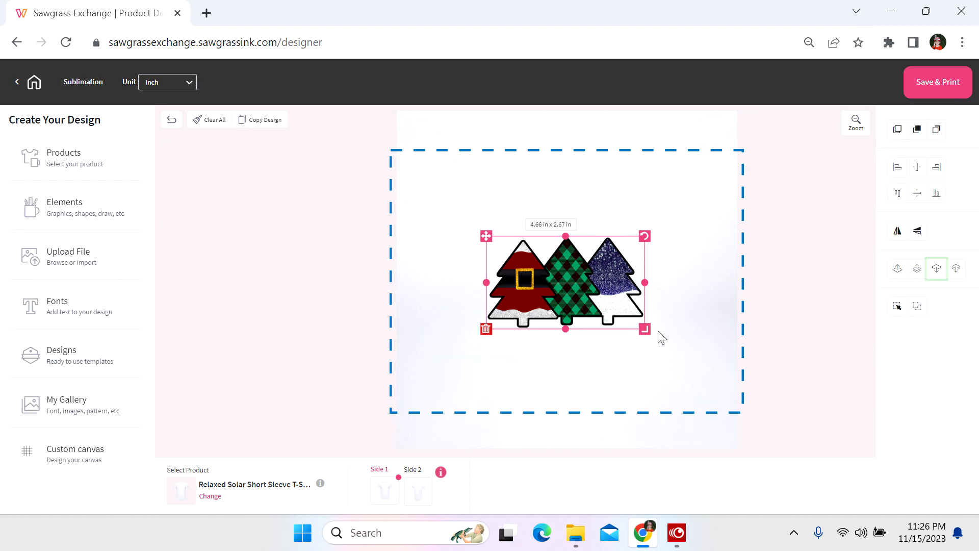
left_click_drag(659, 333, 710, 369)
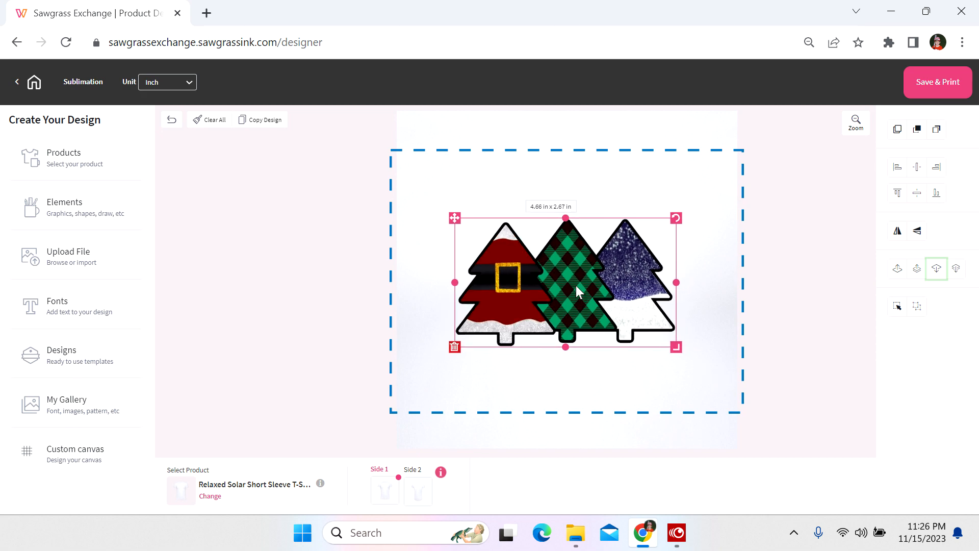
left_click_drag(577, 299, 580, 302)
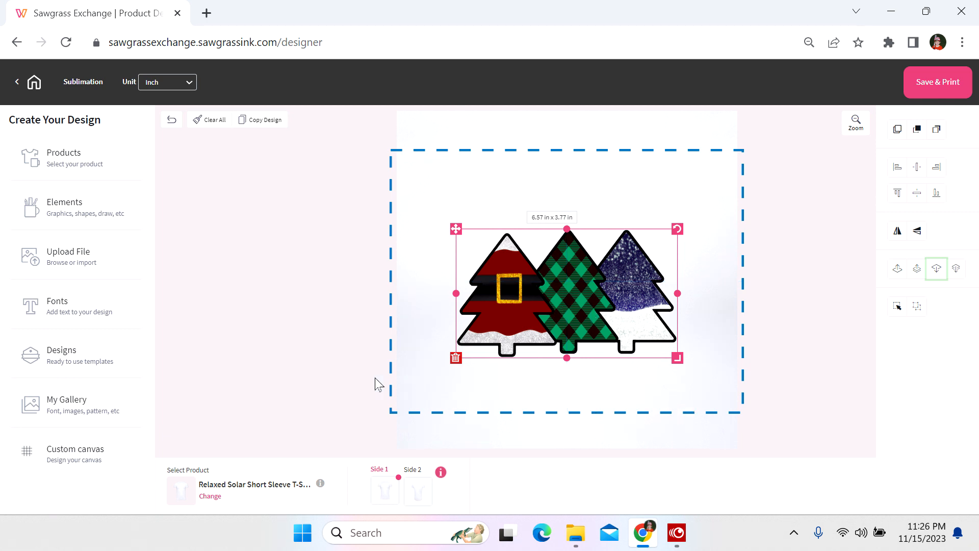
left_click(422, 278)
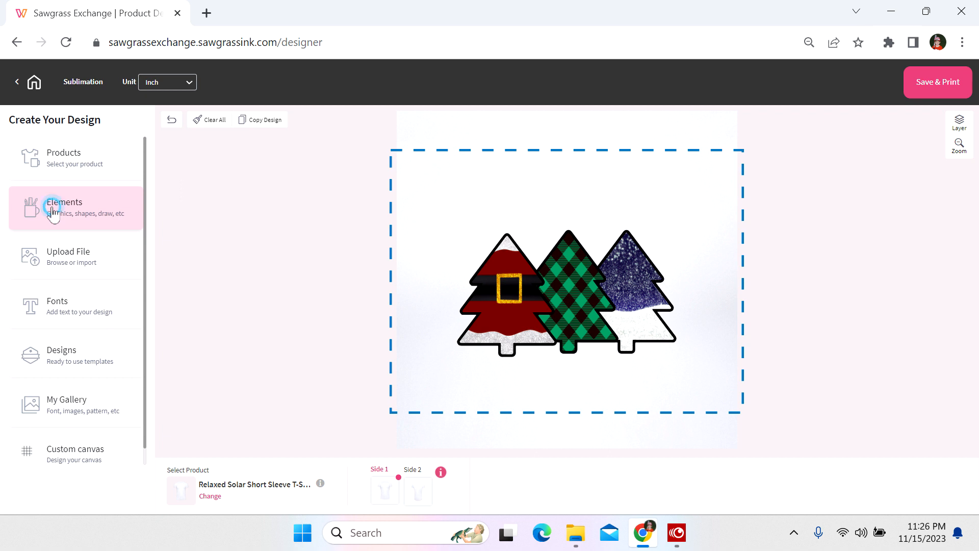
- Add the Bubble Letters M shape and shrink it to about 1.20 by 1.58 in above the Santa tree
left_click(53, 213)
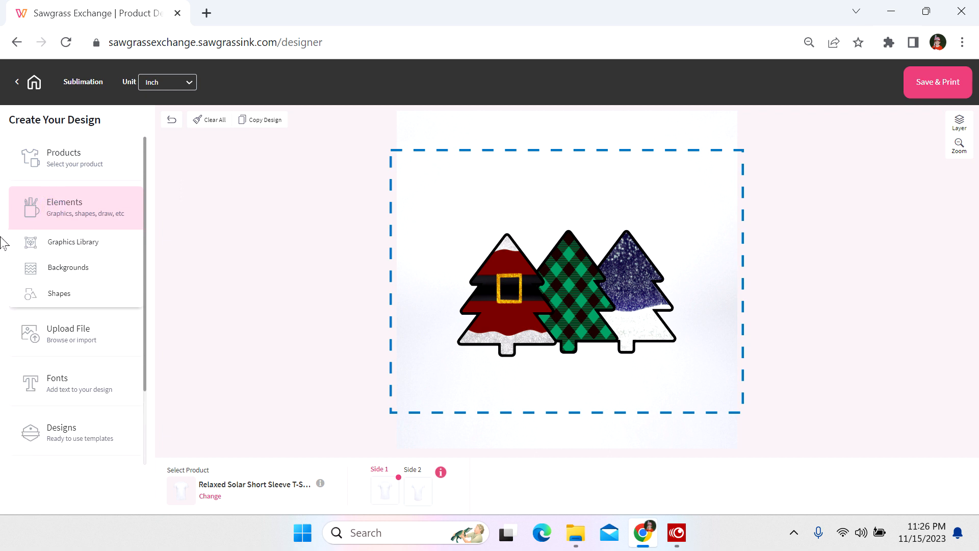
left_click(59, 294)
scroll(61, 316, "down", 5)
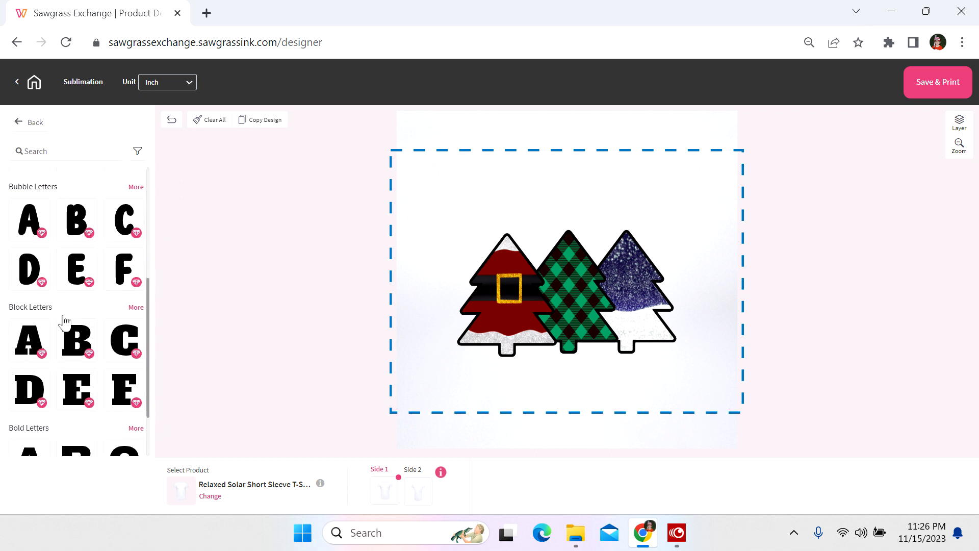
left_click(135, 186)
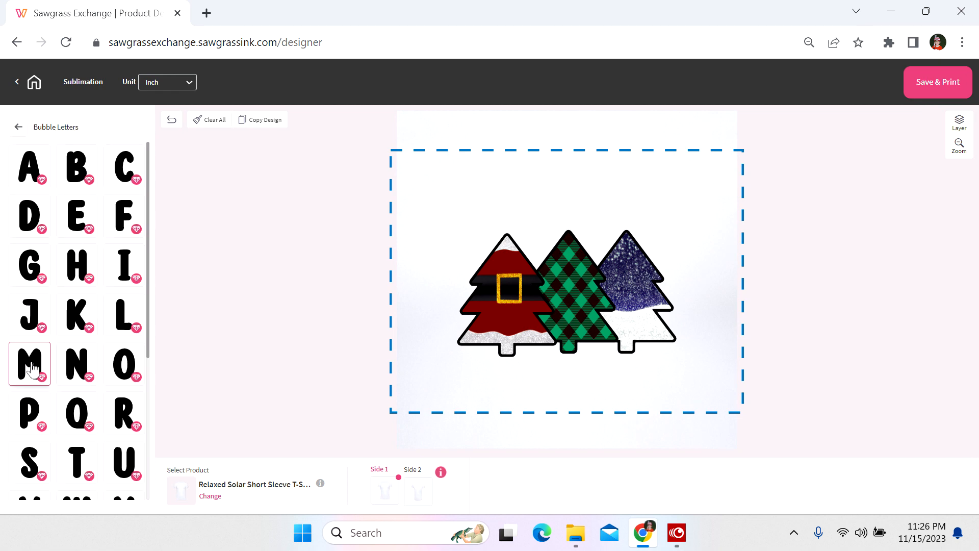
left_click(31, 364)
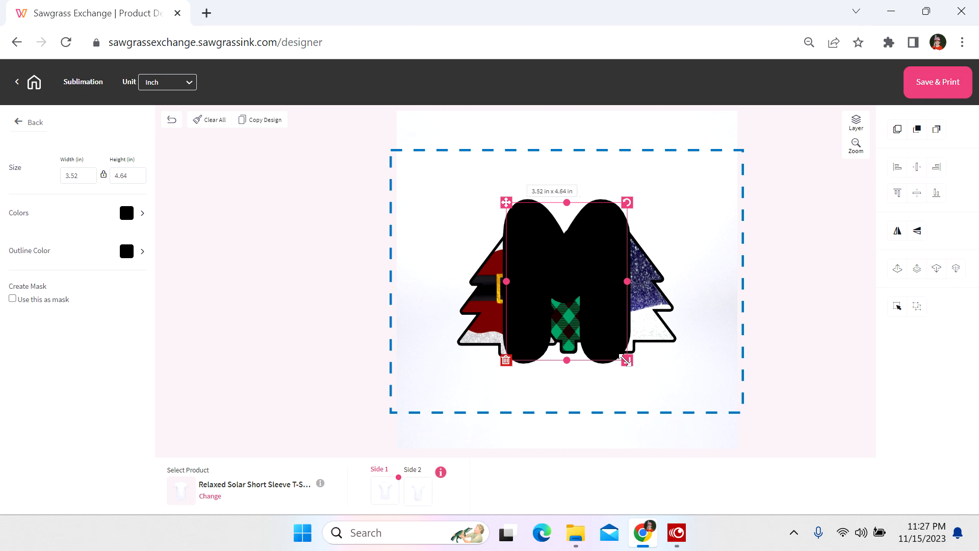
left_click_drag(627, 360, 499, 197)
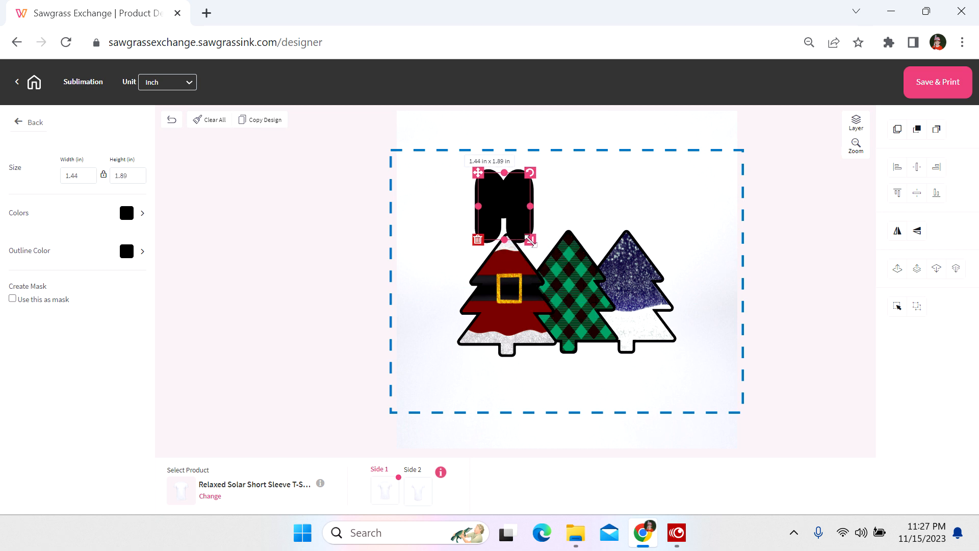
left_click_drag(530, 240, 511, 208)
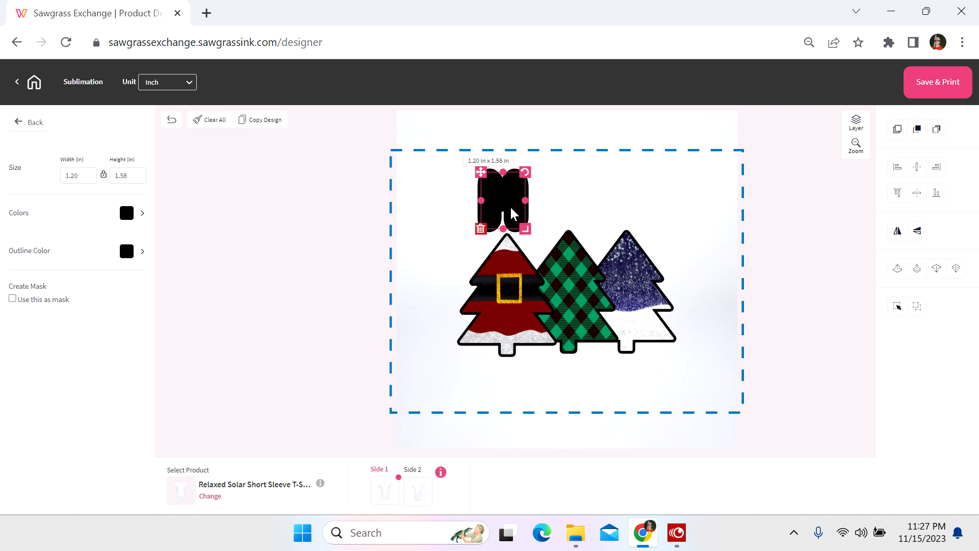
- Use the letter M as a mask and fill it with the M image
left_click(11, 301)
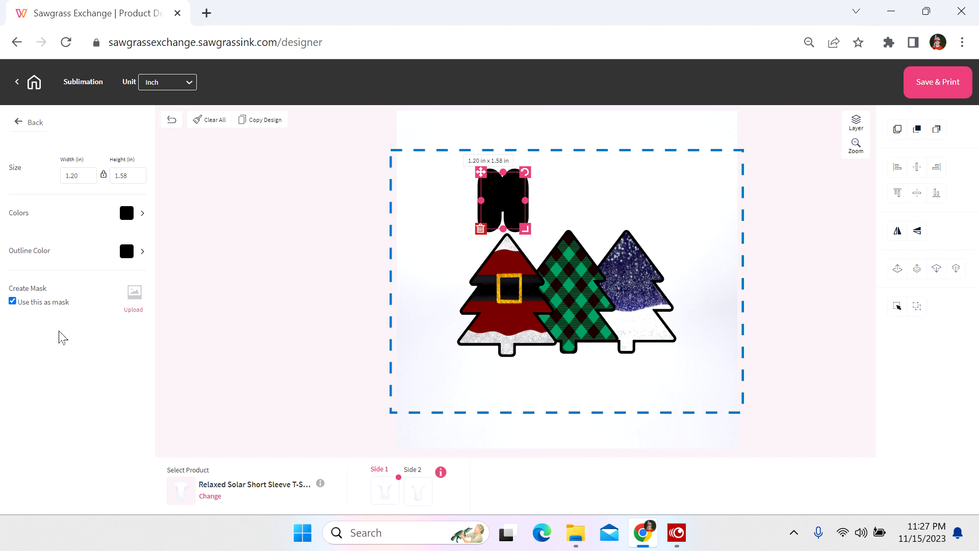
left_click(132, 310)
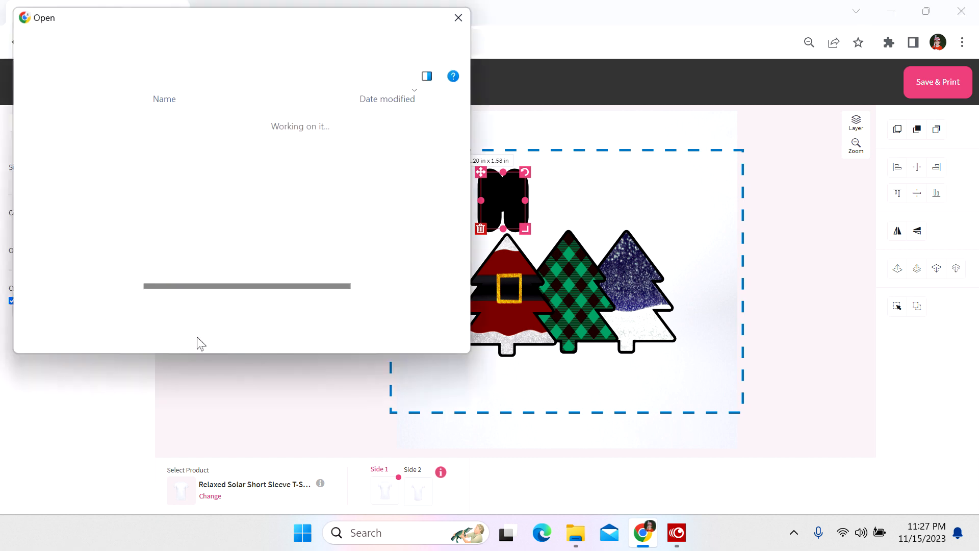
left_click(179, 168)
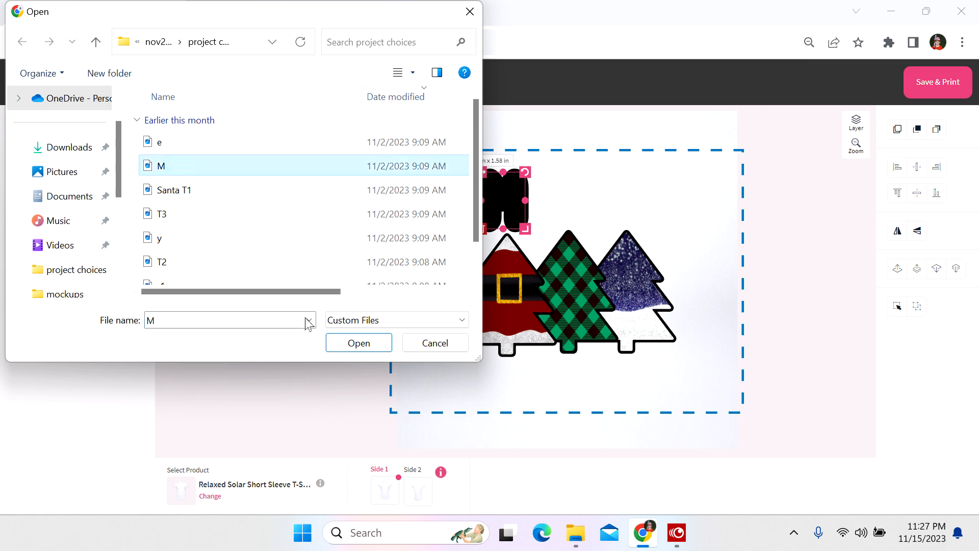
left_click(343, 348)
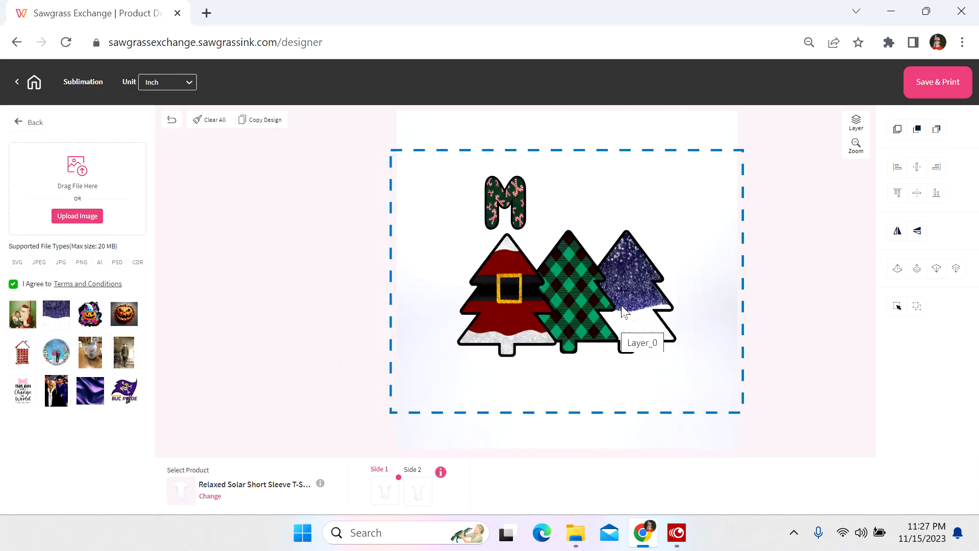
- Tilt the candy cane letter M slightly counterclockwise above the Santa tree
left_click(522, 211)
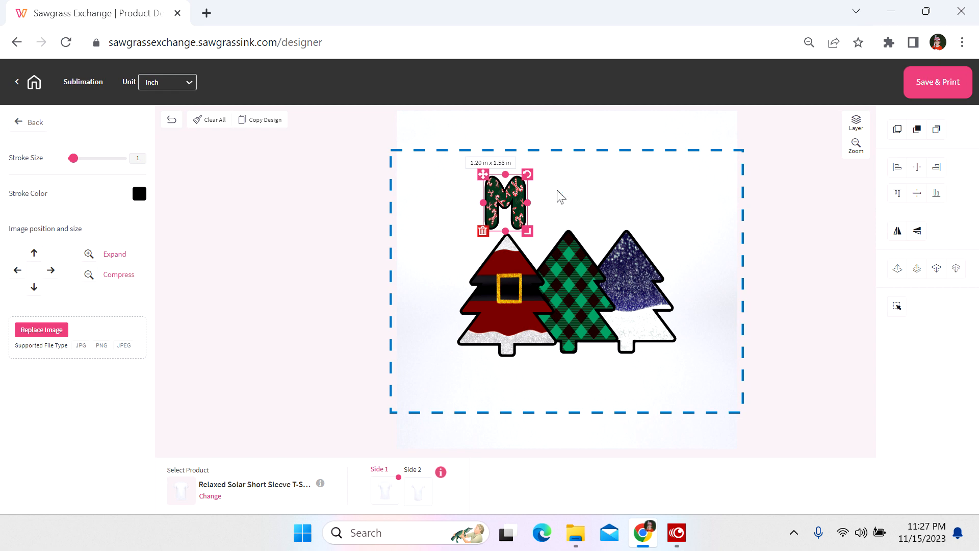
left_click(531, 173)
left_click_drag(531, 176, 526, 164)
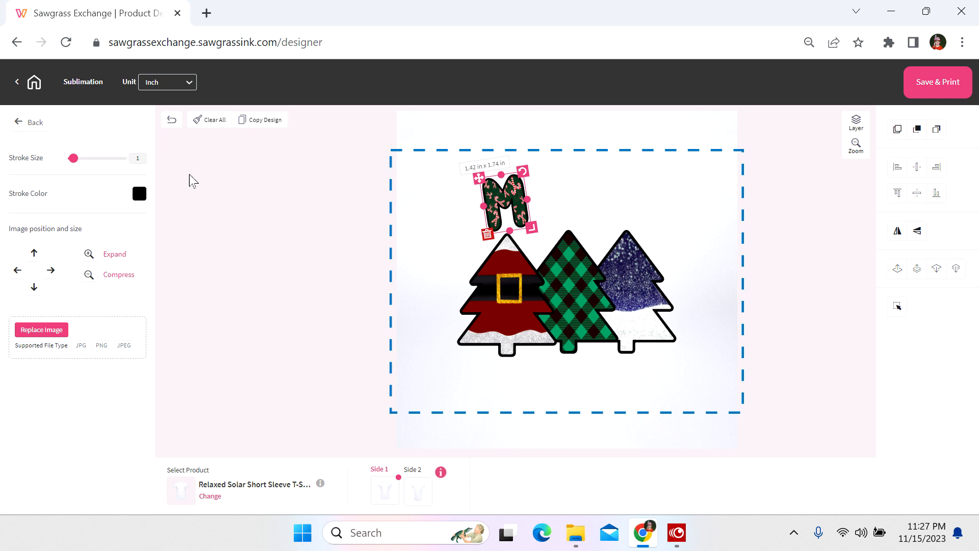
left_click(596, 209)
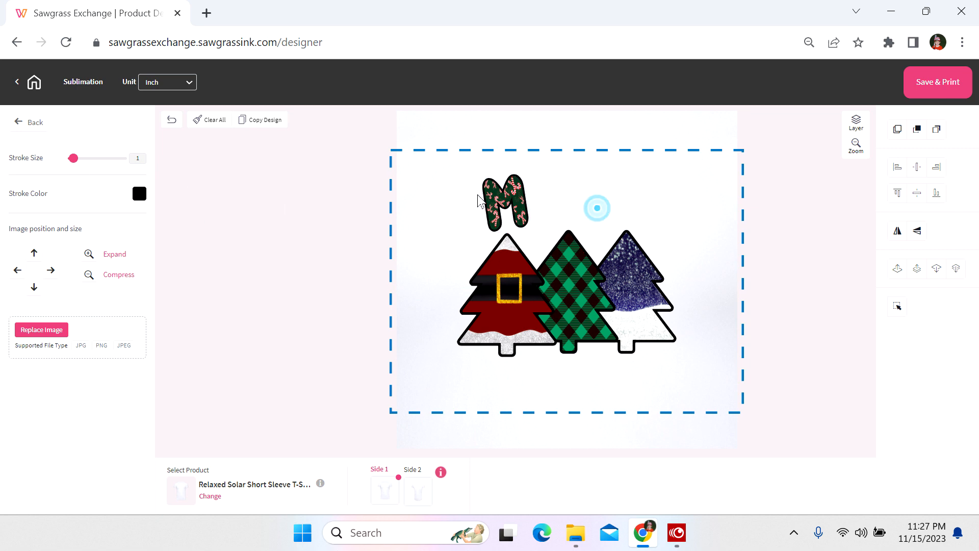
- Add the Bubble Letters E shape, shrunk to about 0.85 by 1.51 in and placed directly right of the M
left_click(35, 123)
left_click(50, 206)
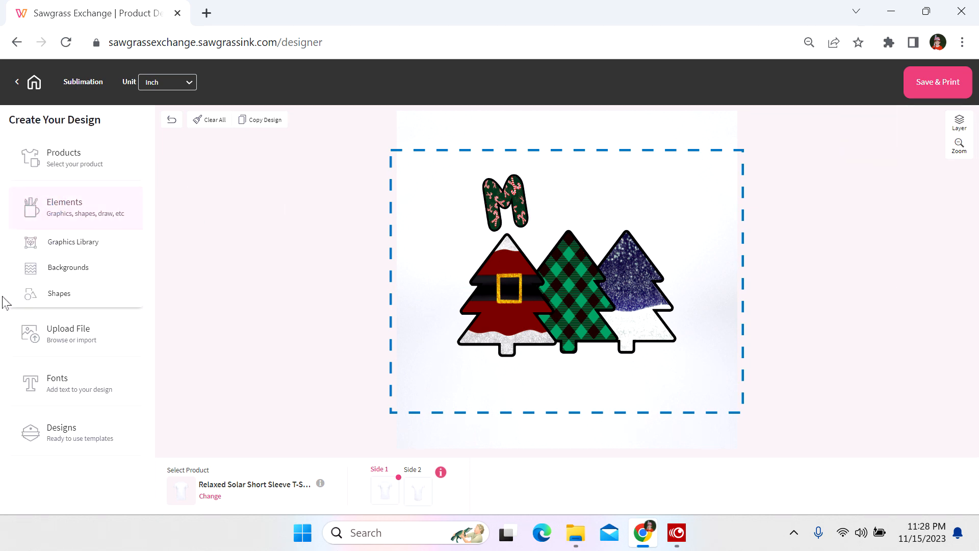
left_click(31, 292)
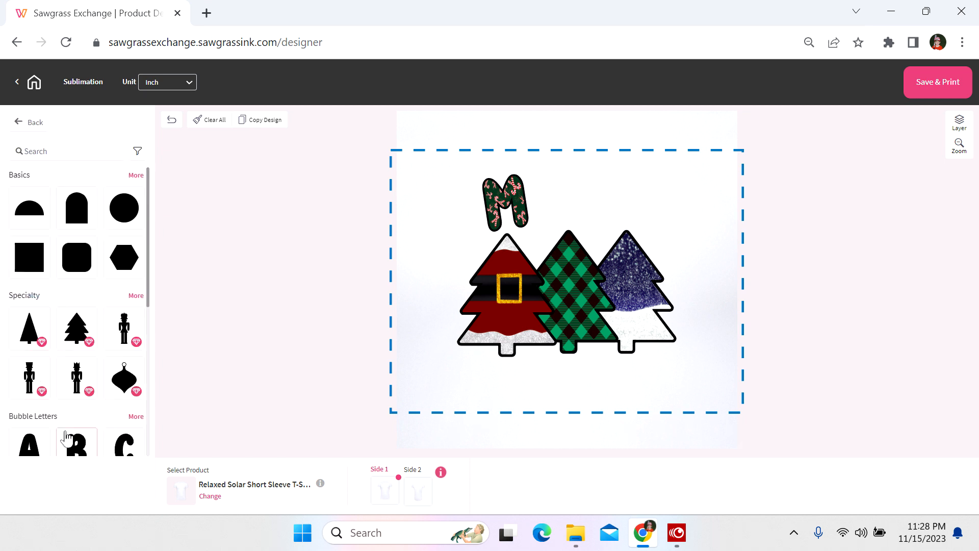
scroll(71, 372, "down", 3)
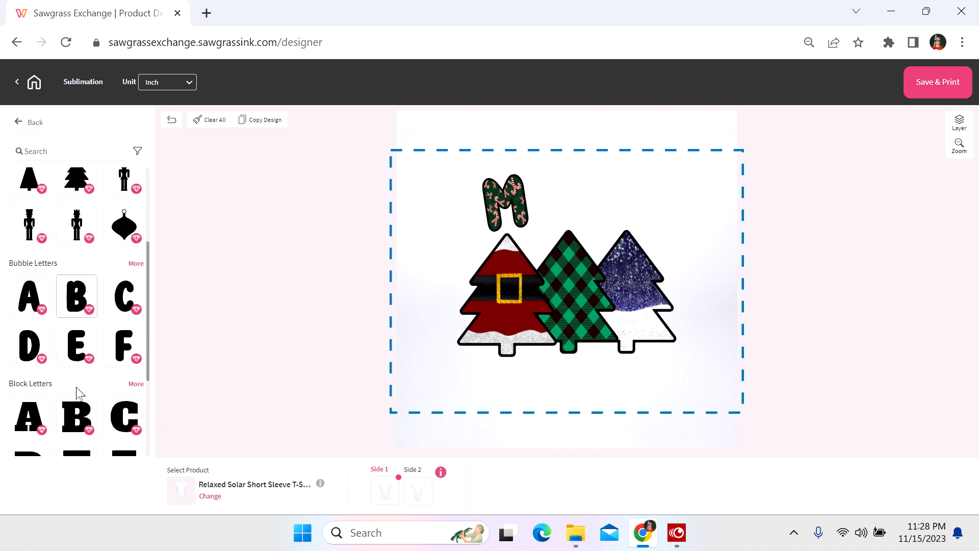
left_click(70, 352)
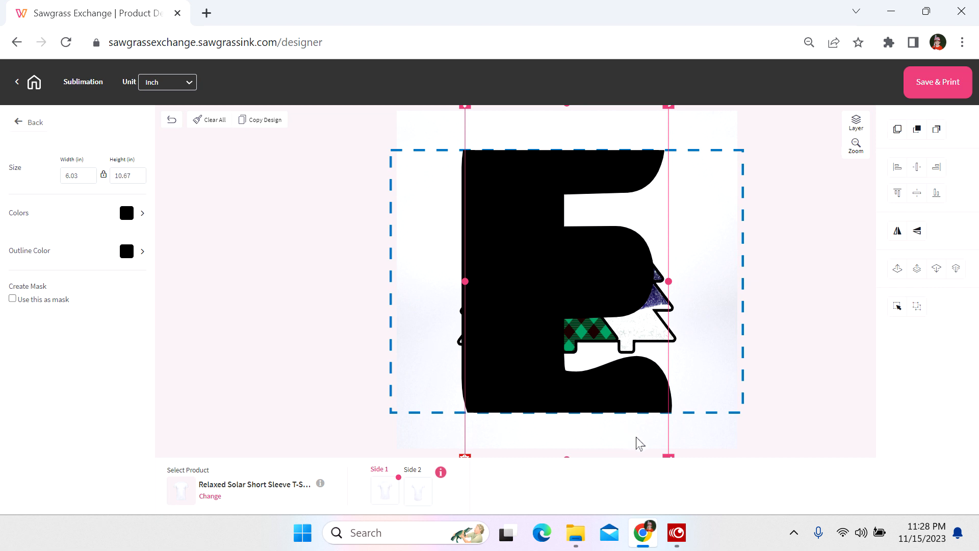
left_click_drag(668, 455, 573, 301)
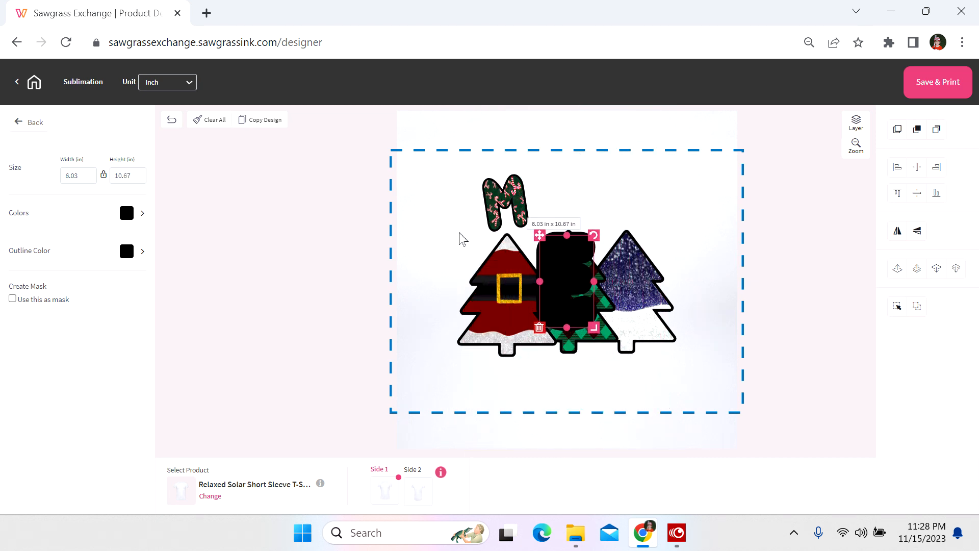
left_click_drag(563, 295, 548, 203)
left_click_drag(580, 239, 547, 207)
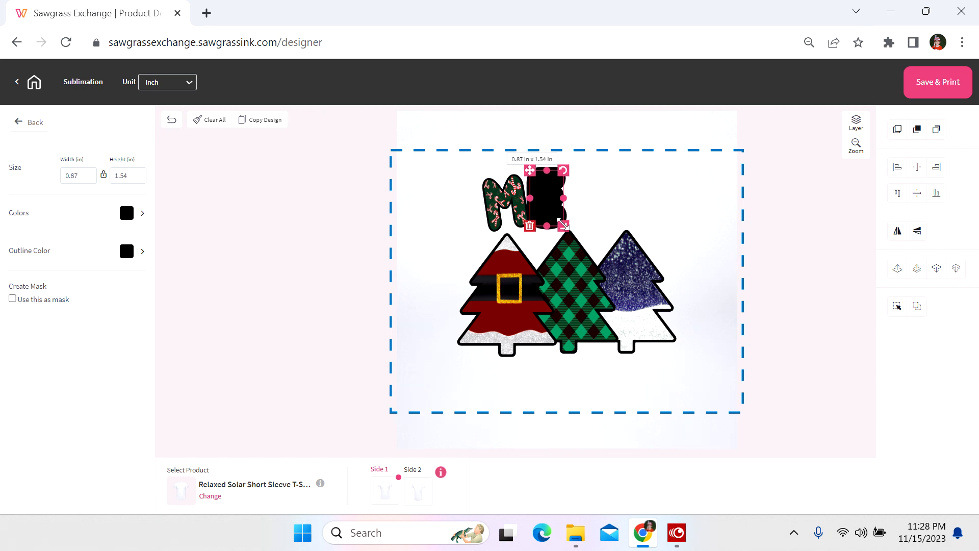
left_click_drag(563, 224, 562, 223)
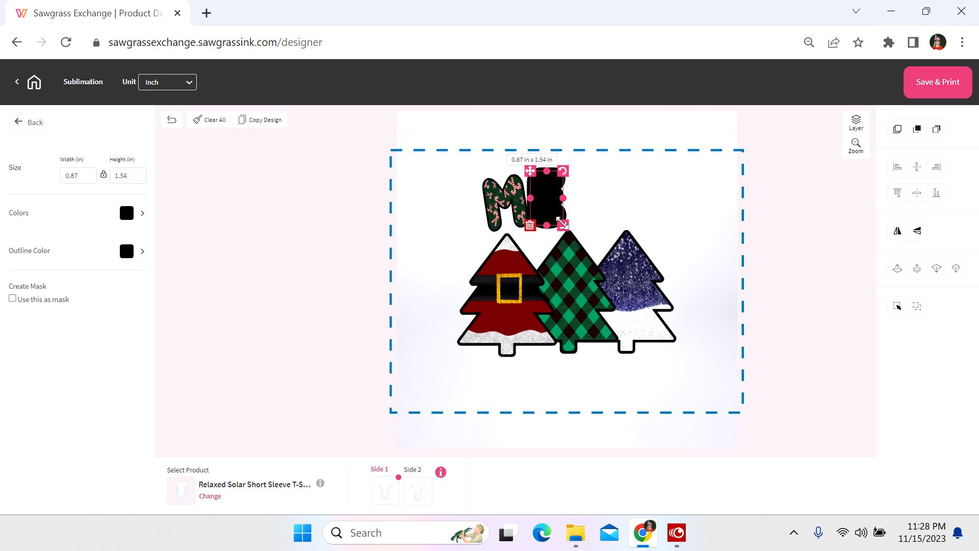
- Use the letter E as a mask and fill it with the e image
left_click(11, 301)
left_click(134, 310)
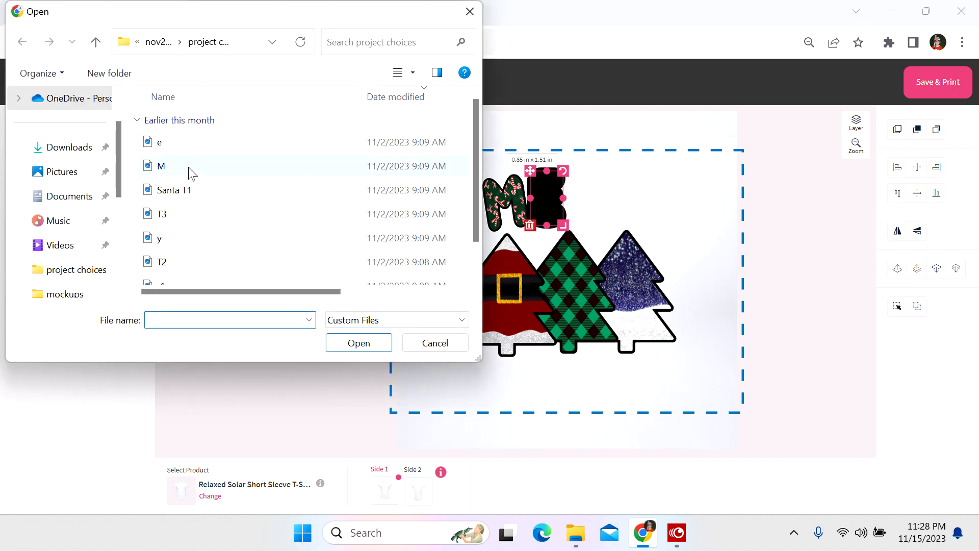
left_click(191, 147)
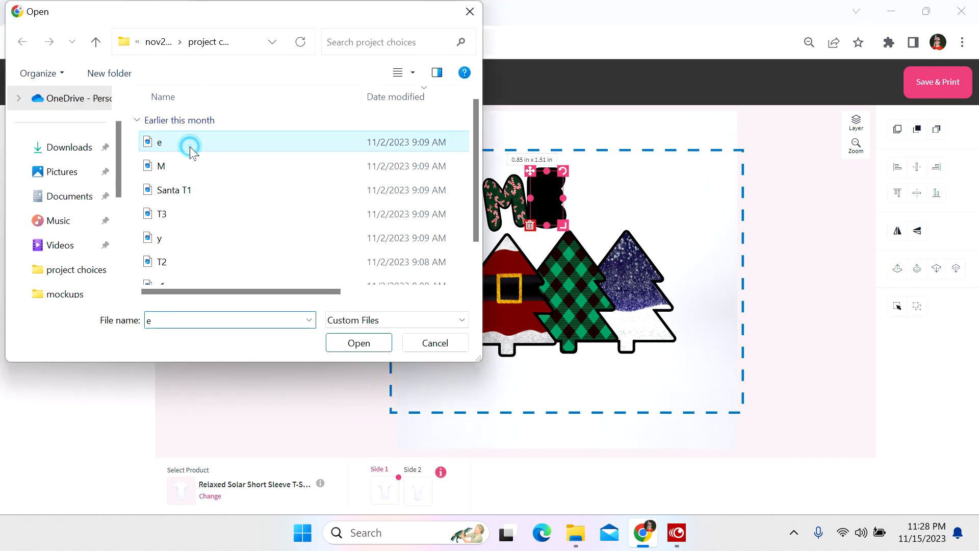
left_click(377, 349)
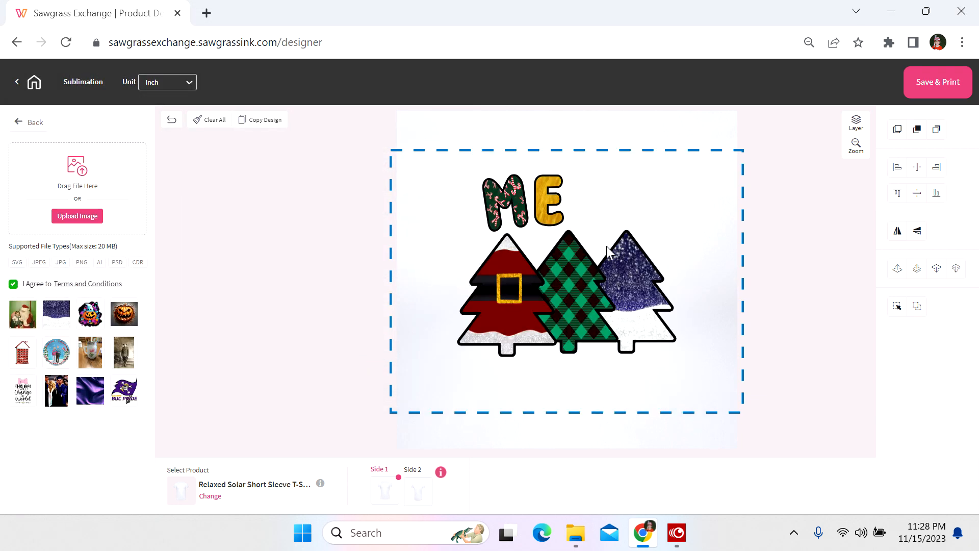
- Move the gold letter E left so it slightly overlaps the M
left_click(553, 200)
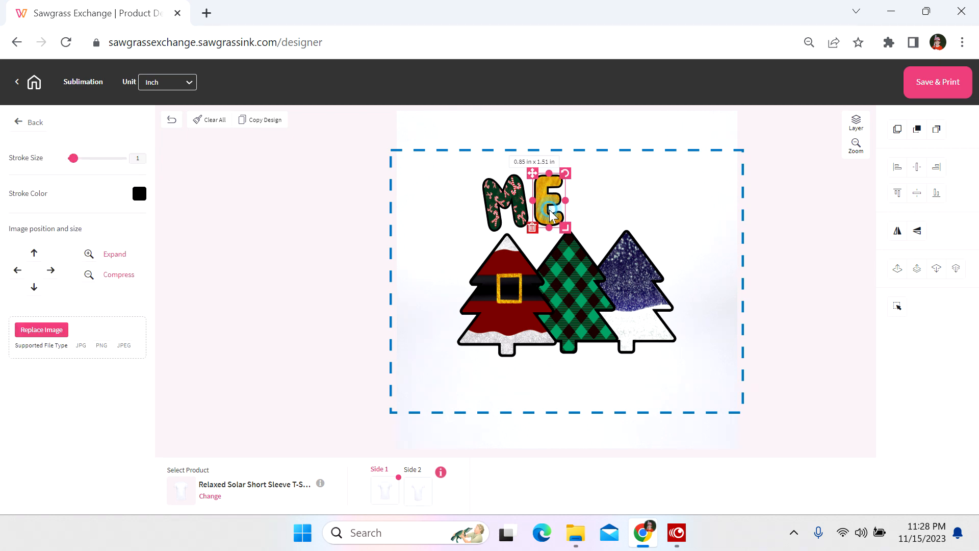
left_click_drag(551, 213, 539, 215)
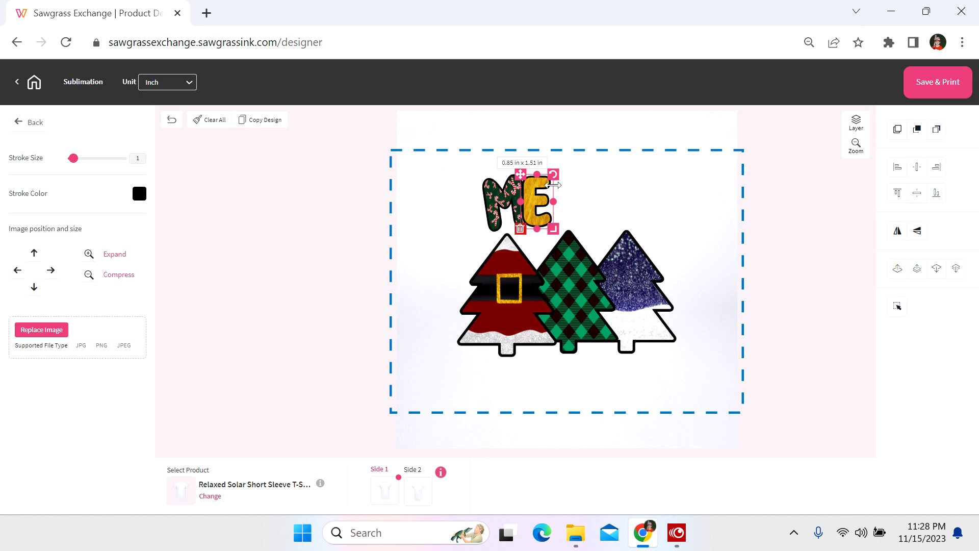
- Tilt the gold letter E slightly clockwise and nudge it down beside the candy cane M
left_click_drag(554, 174, 564, 175)
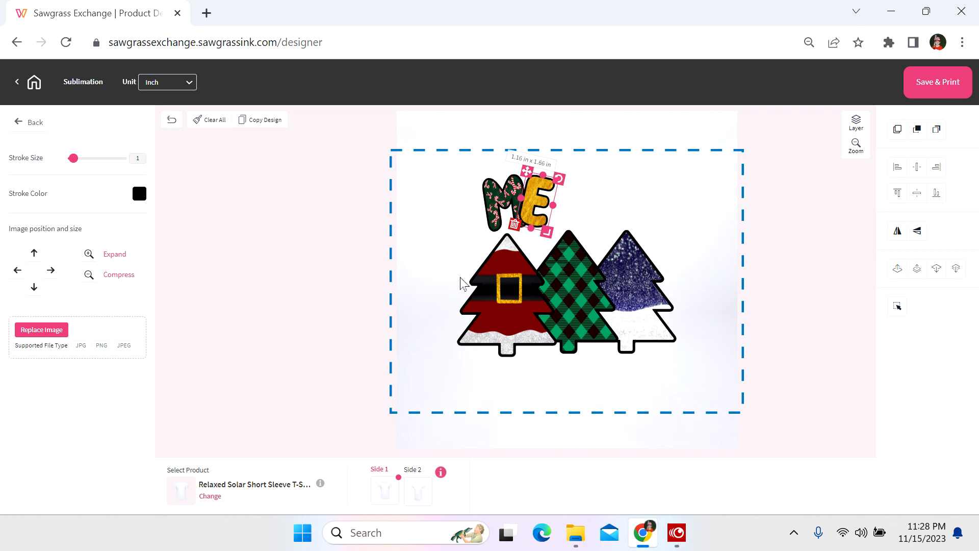
left_click(452, 256)
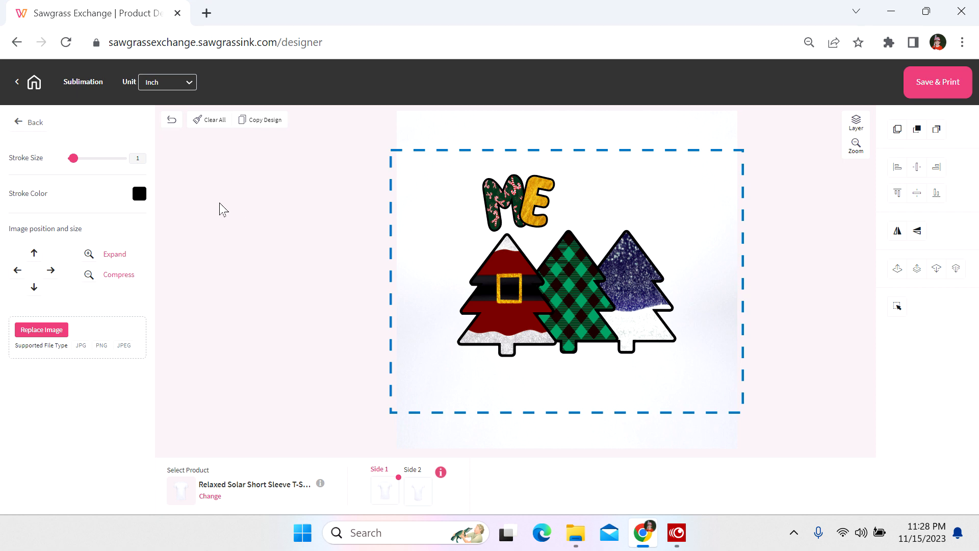
left_click(229, 215)
left_click(540, 215)
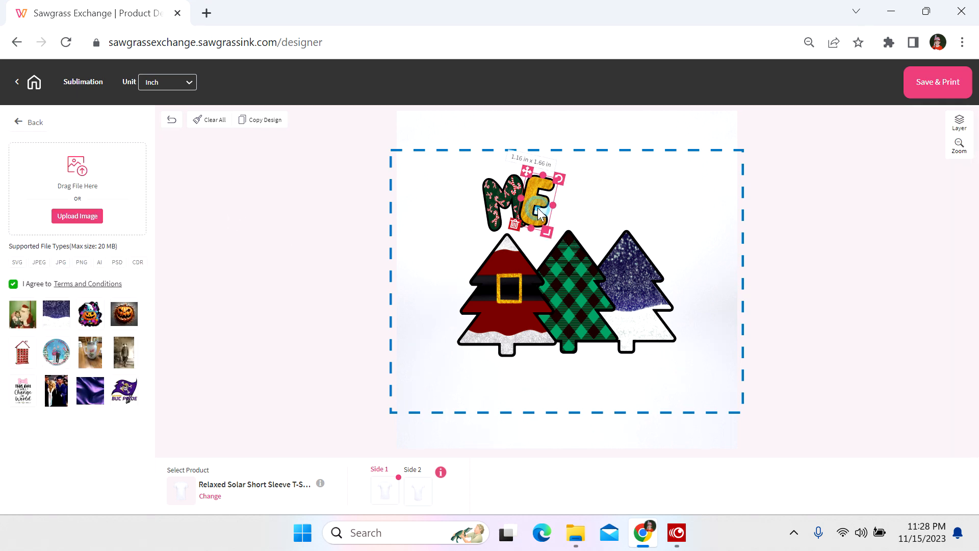
left_click_drag(541, 215, 540, 218)
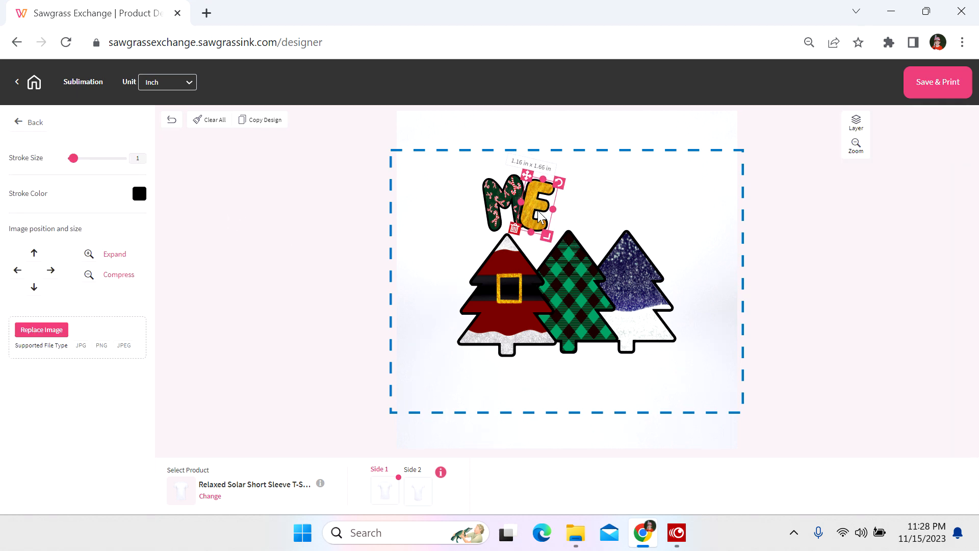
left_click(331, 274)
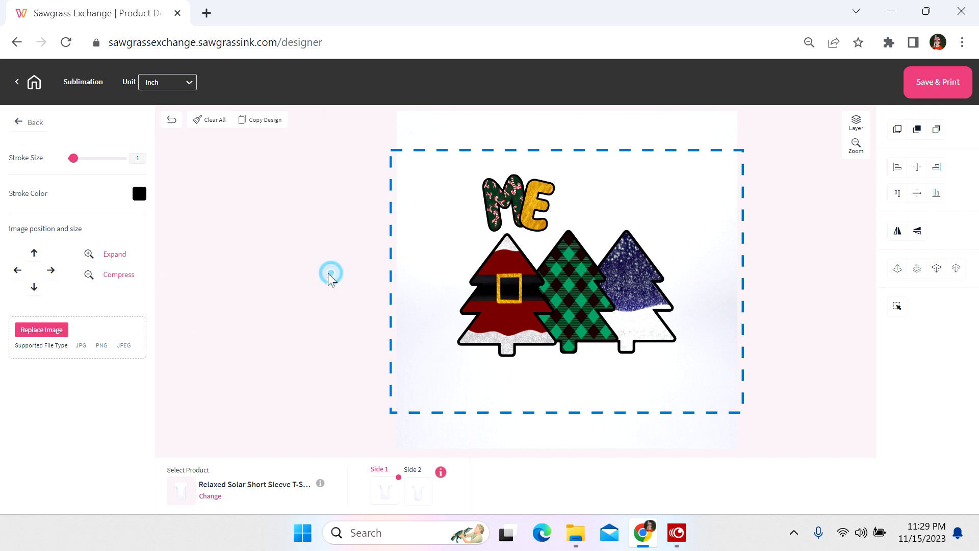
- Add the letter R from the Bubble Letters shapes to the design
left_click(21, 126)
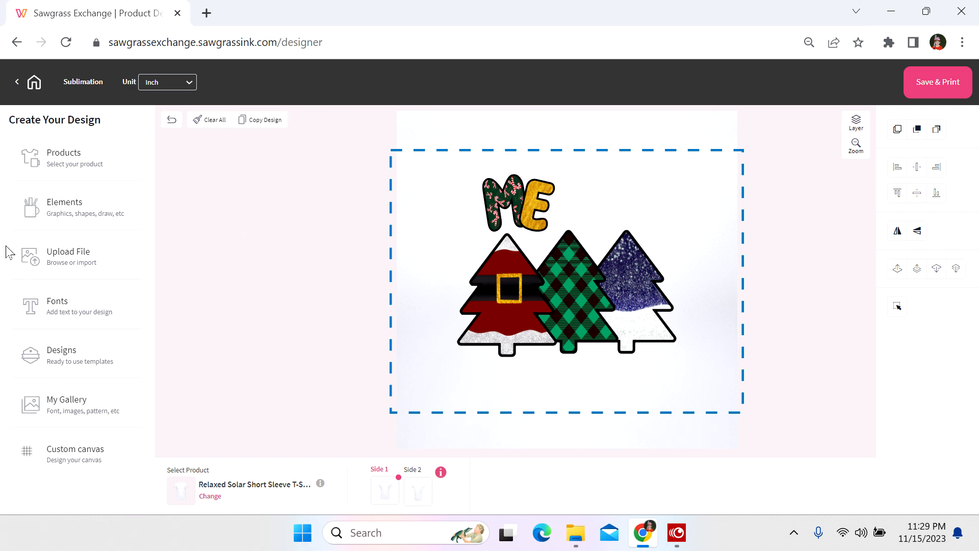
left_click(84, 213)
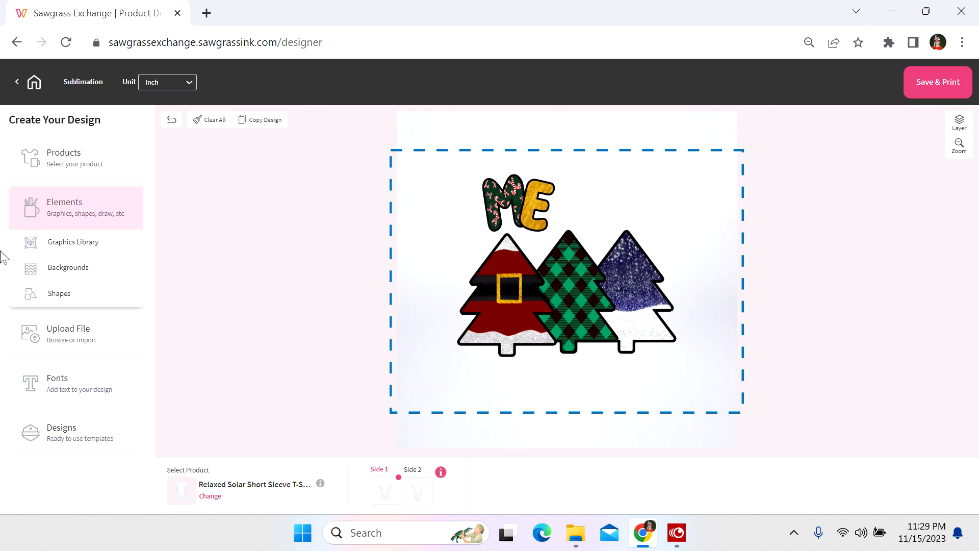
left_click(54, 293)
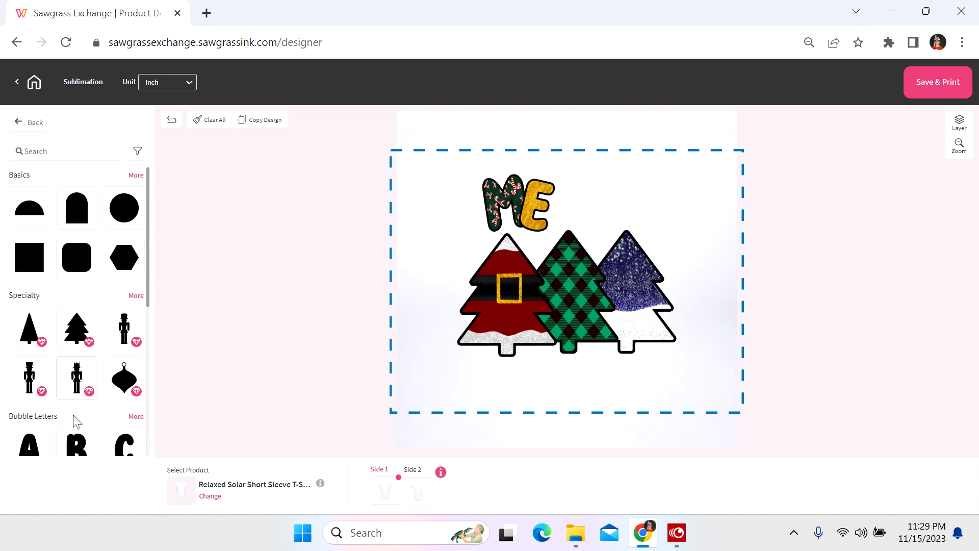
left_click(136, 417)
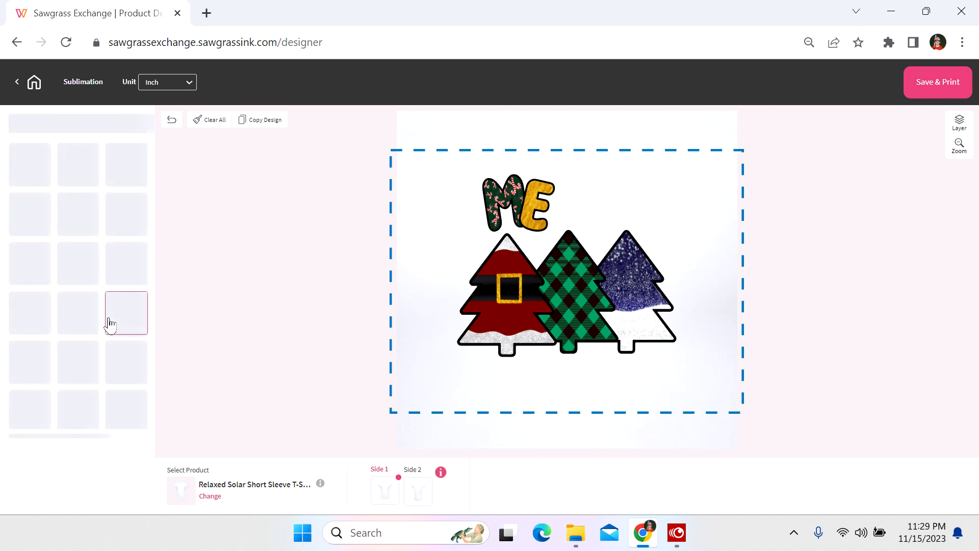
left_click(124, 414)
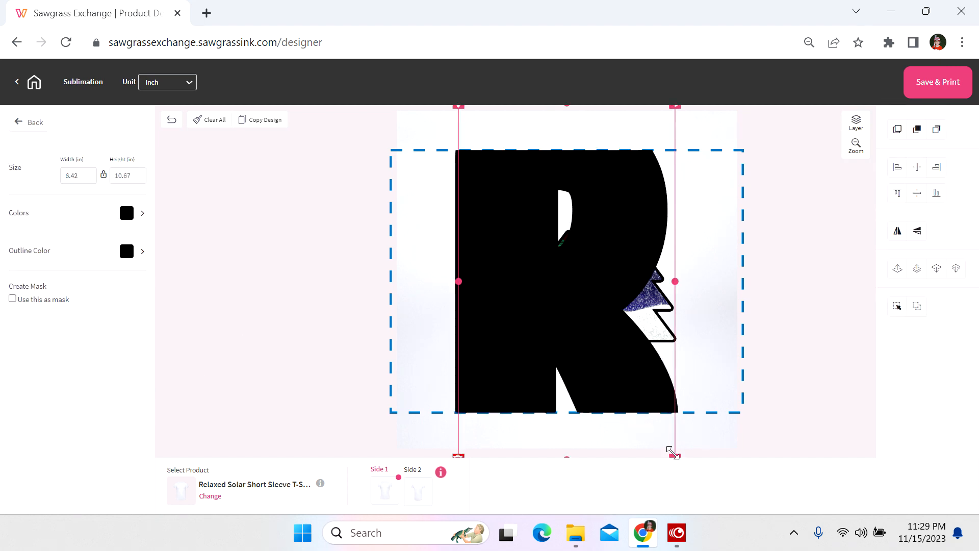
- Shrink the letter R to about 0.82 by 1.37 in and place it directly right of the gold E
left_click_drag(670, 451, 480, 200)
left_click_drag(541, 291, 569, 210)
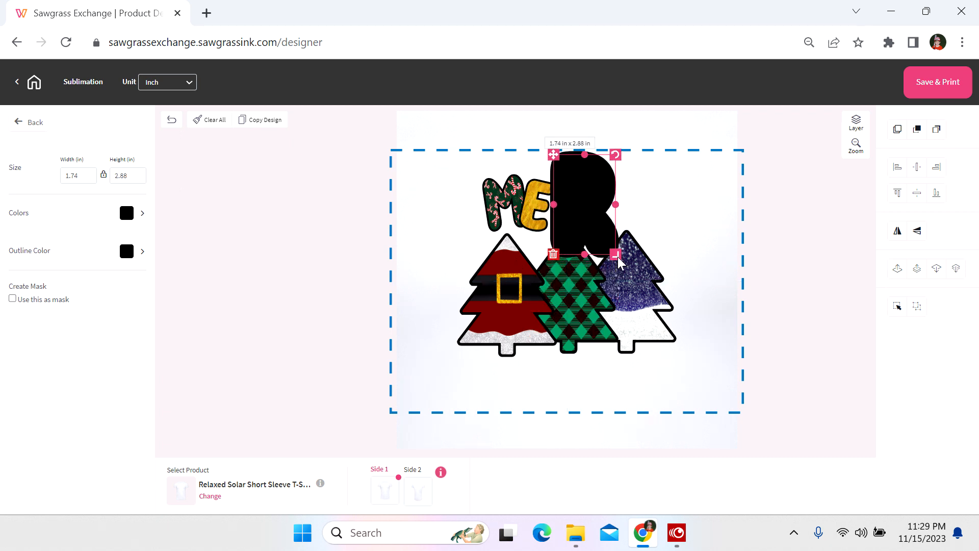
left_click_drag(616, 255, 564, 207)
left_click(617, 215)
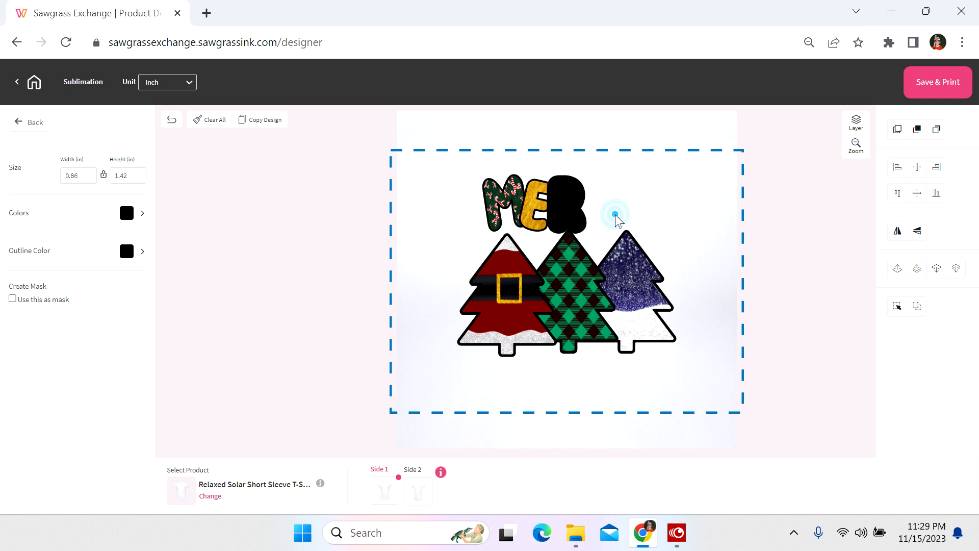
left_click(569, 224)
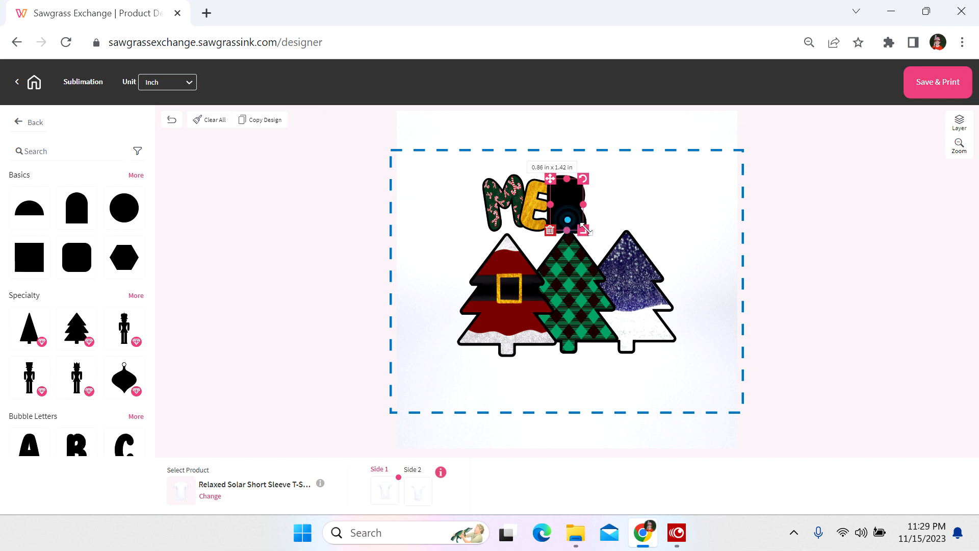
left_click_drag(584, 230, 581, 227)
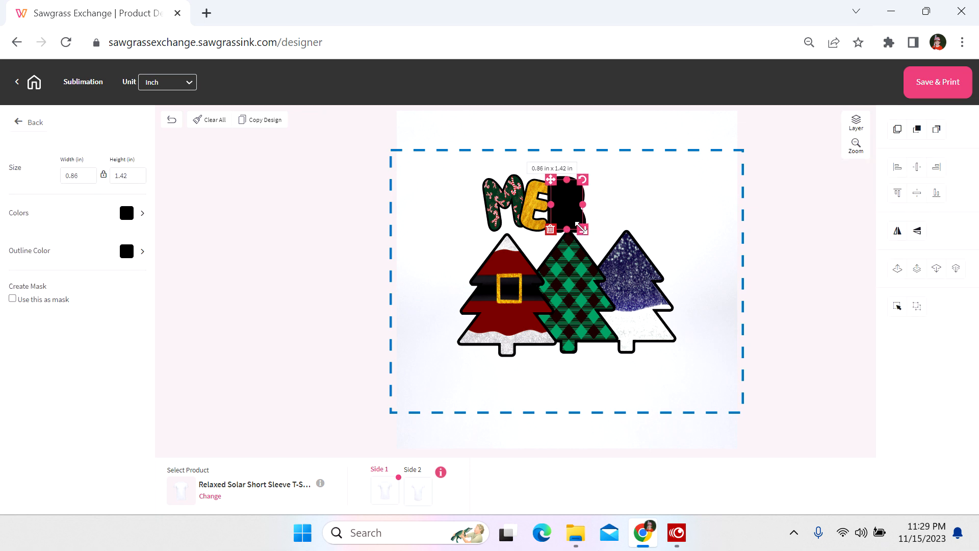
left_click(646, 225)
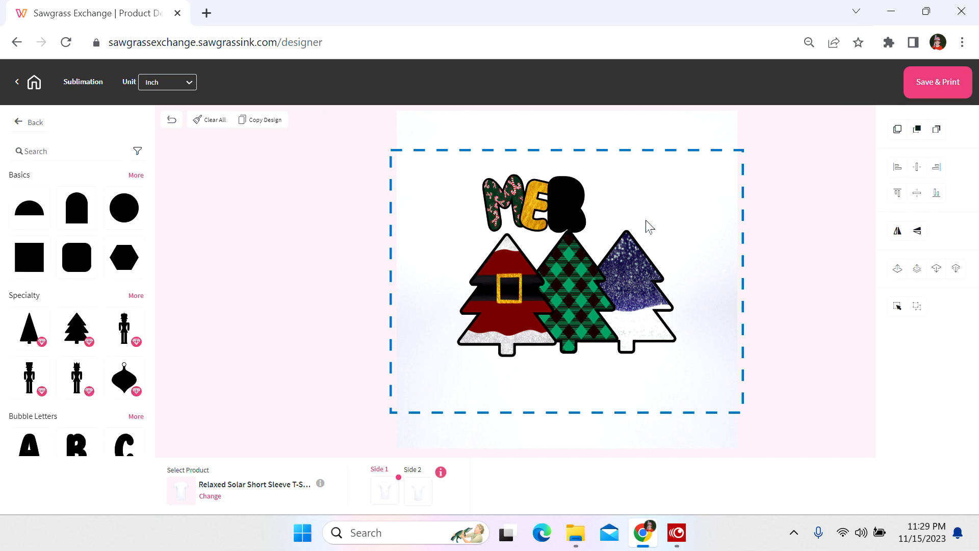
- Duplicate the black letter R and place the copy well to the right of the original, near the print area's upper-right corner
left_click(580, 212)
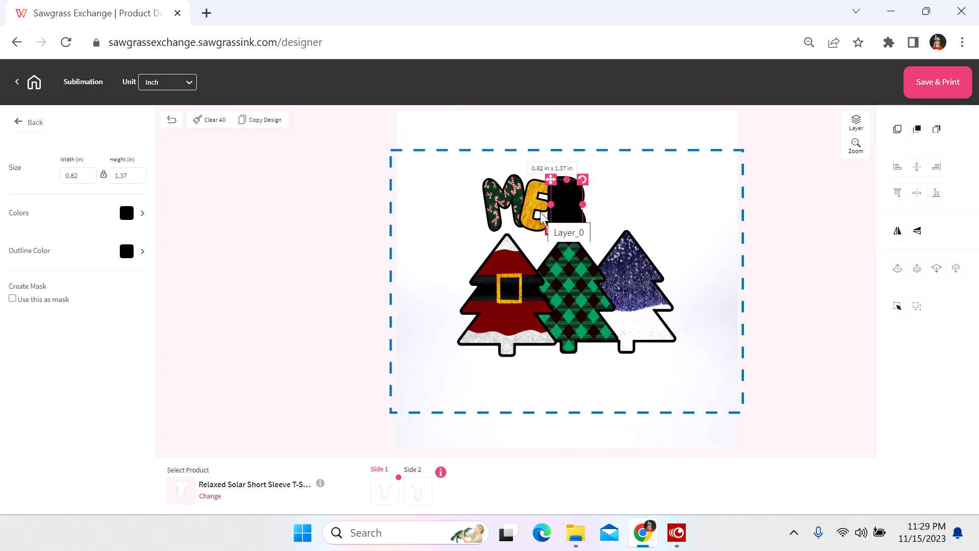
left_click(897, 130)
left_click_drag(597, 206, 678, 199)
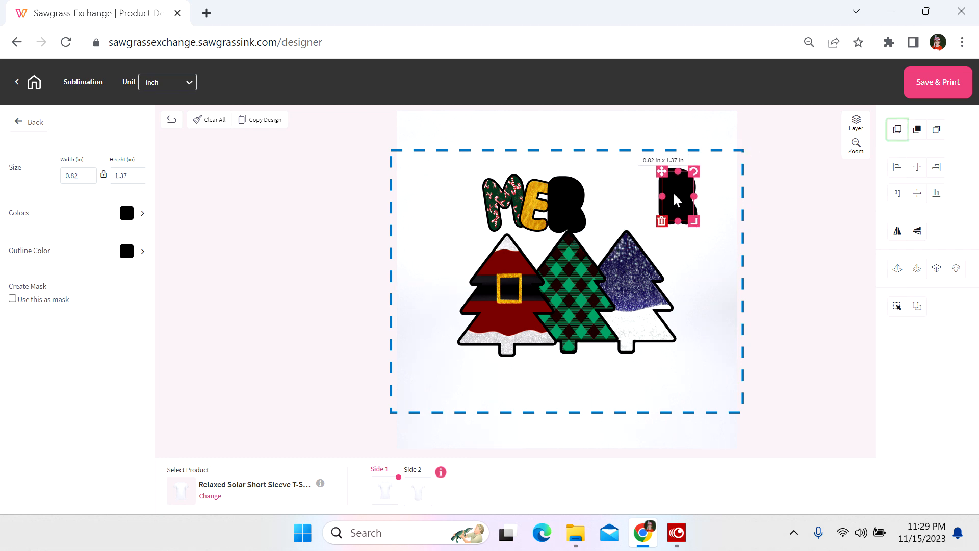
- Use the letter R next to the gold E as a mask and fill it with the r1 image
left_click(564, 204)
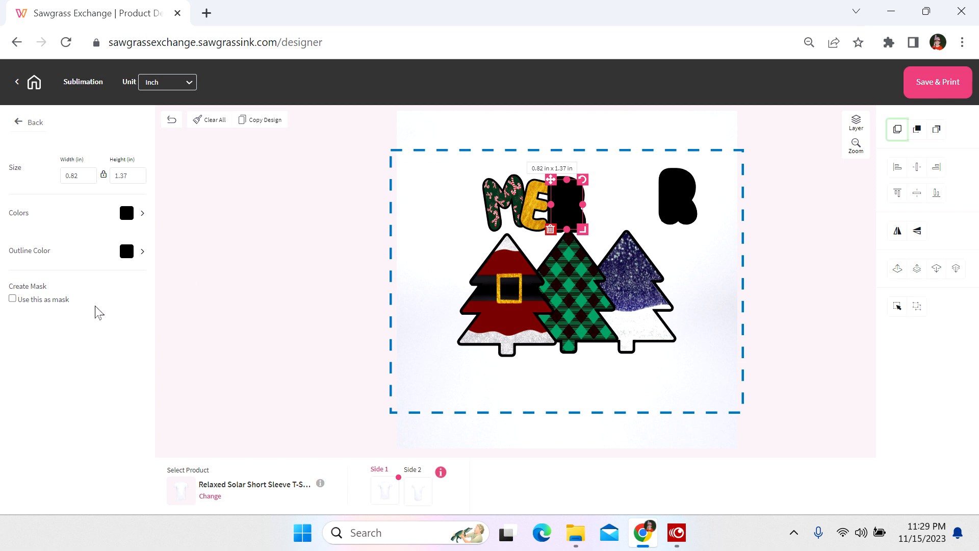
left_click(12, 300)
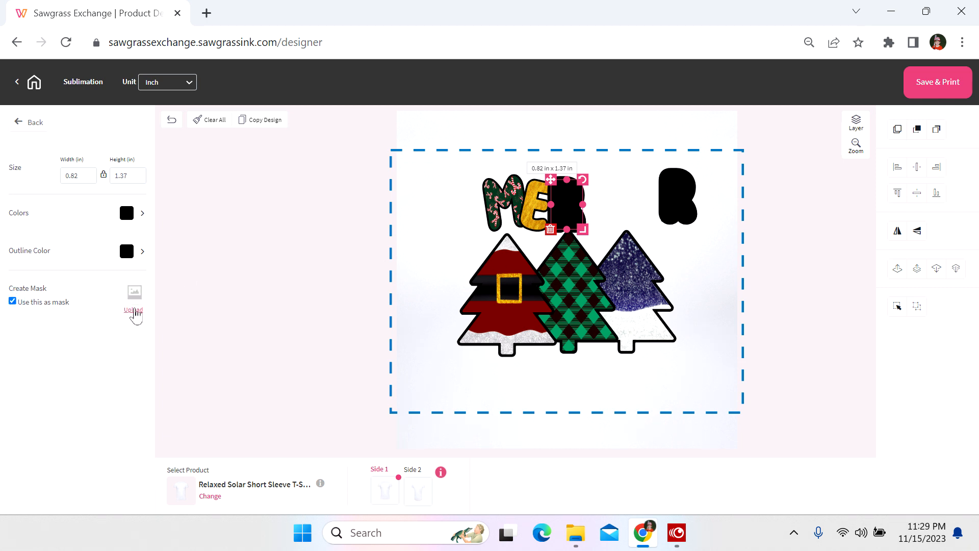
left_click(134, 310)
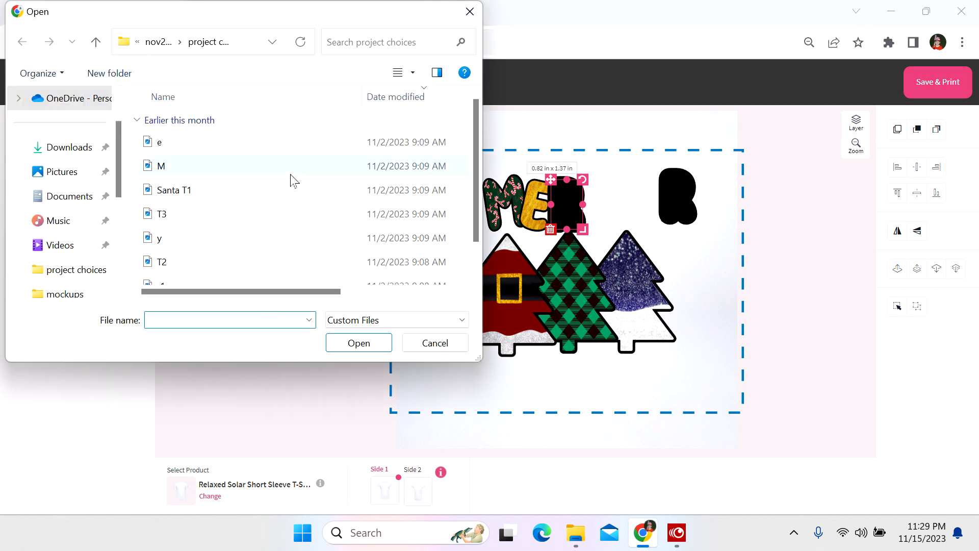
scroll(254, 246, "down", 1)
left_click(233, 249)
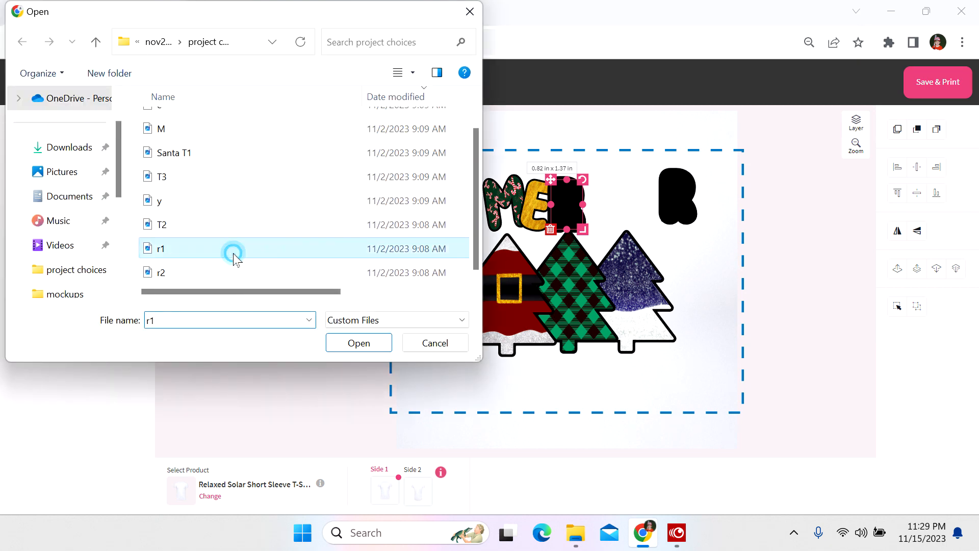
left_click(357, 342)
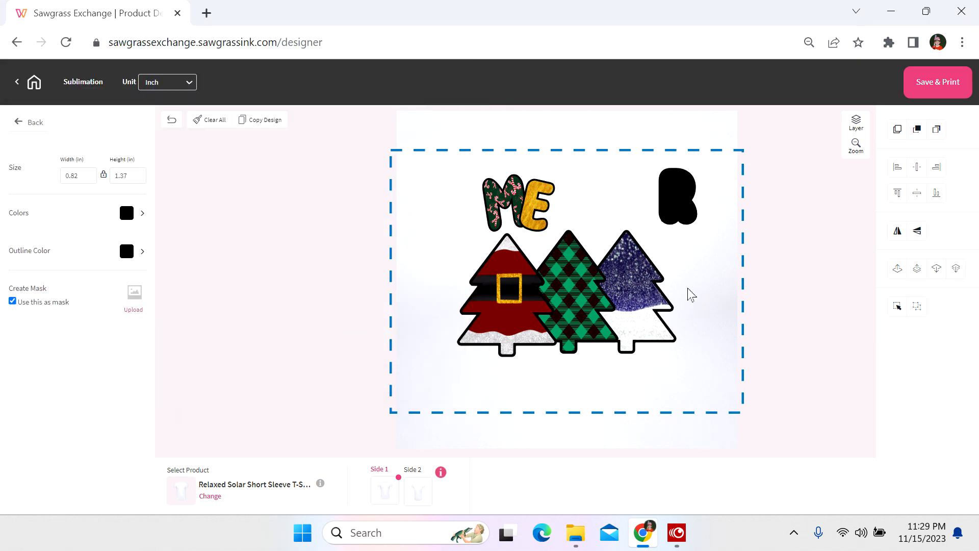
- Tilt the green letter R slightly counterclockwise and shift it left so it slightly overlaps the gold E
left_click(569, 200)
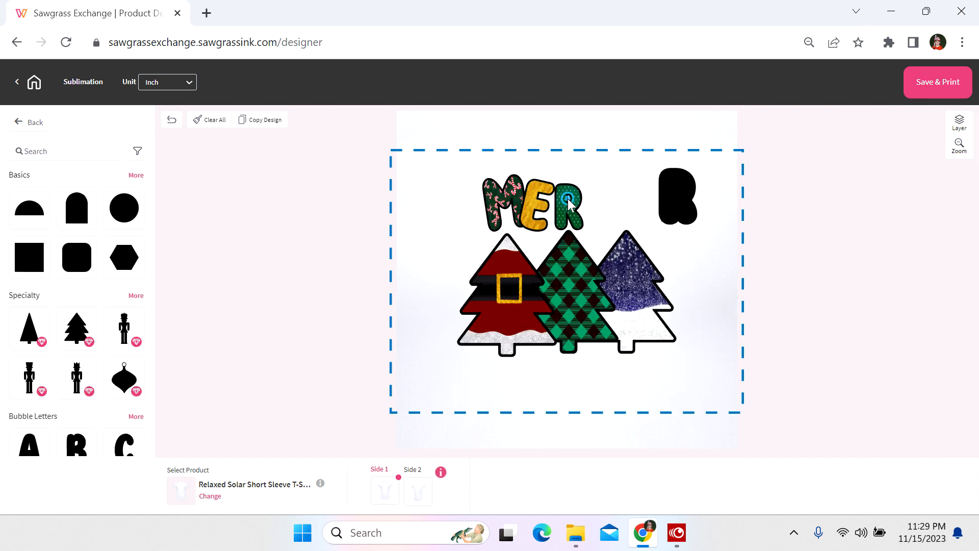
left_click_drag(568, 199, 568, 203)
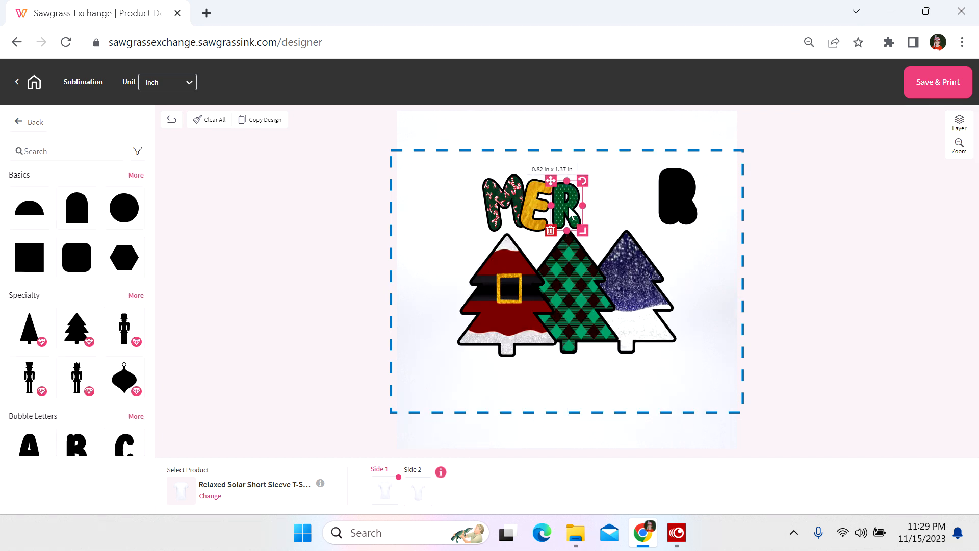
left_click(568, 204)
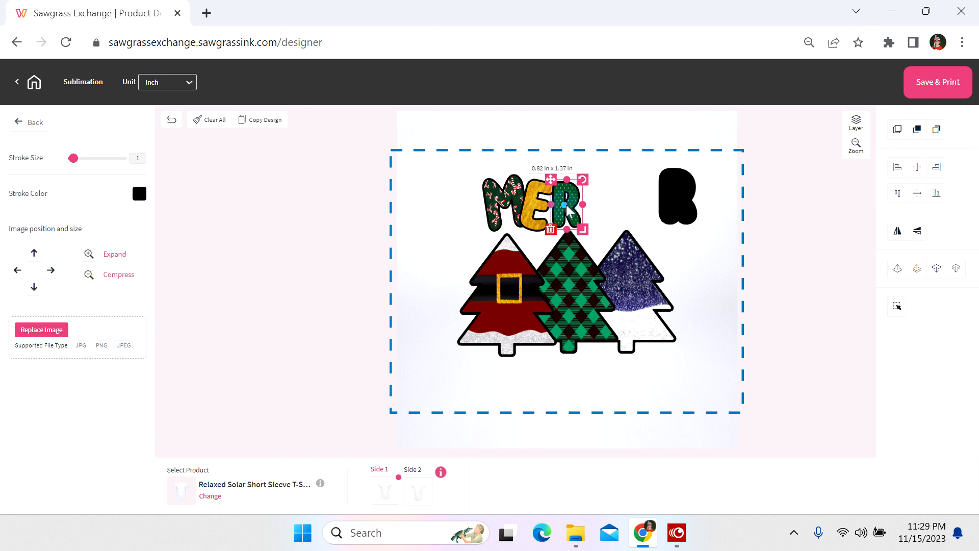
mouse_move(567, 212)
left_mouse_down()
mouse_move(560, 208)
mouse_move(577, 176)
mouse_move(562, 205)
left_mouse_up()
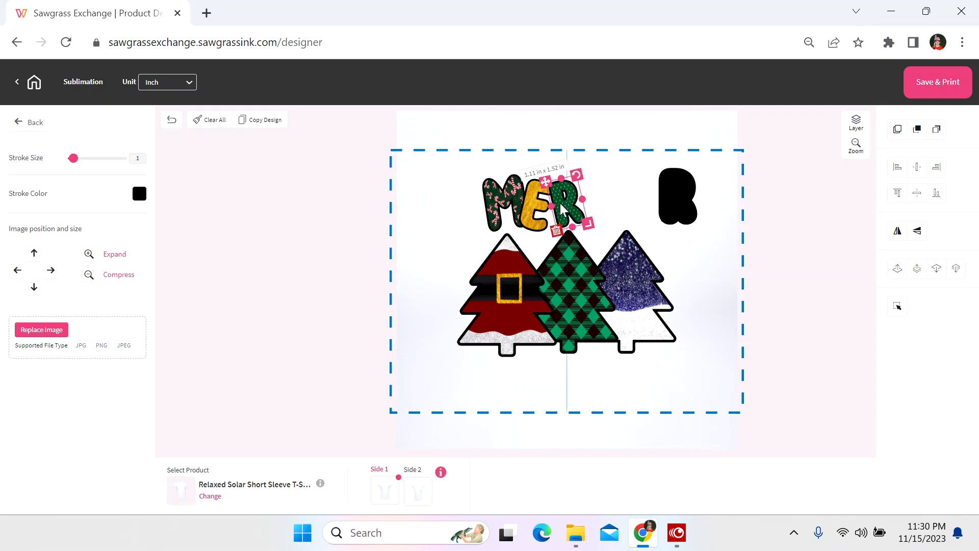
- Move the duplicate R just right of the green R and use it as a mask filled with the r2 image
left_click(669, 218)
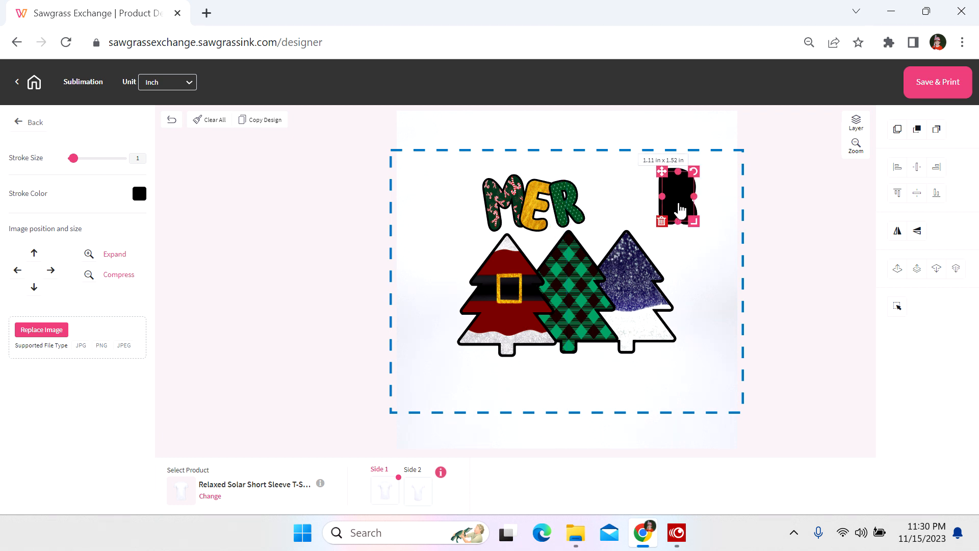
left_click_drag(681, 209, 609, 207)
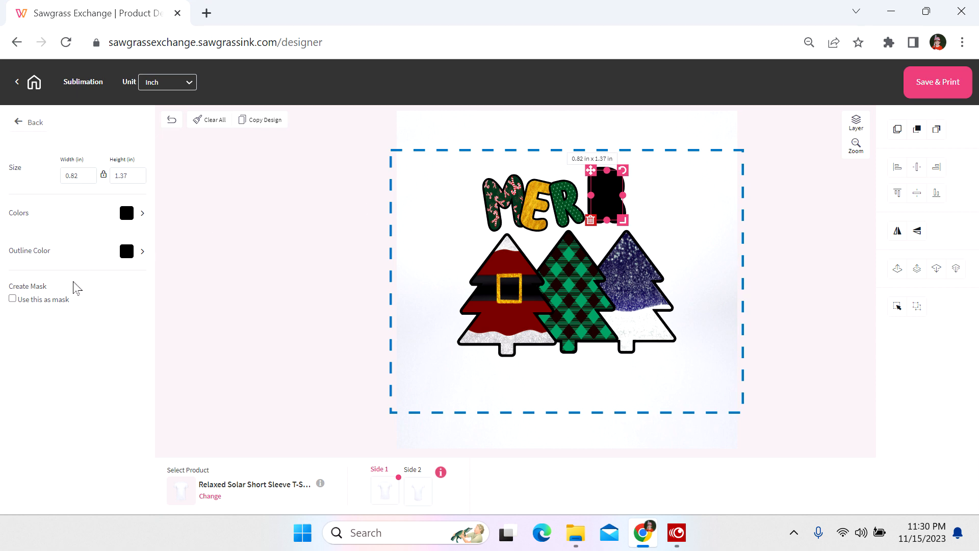
left_click(11, 300)
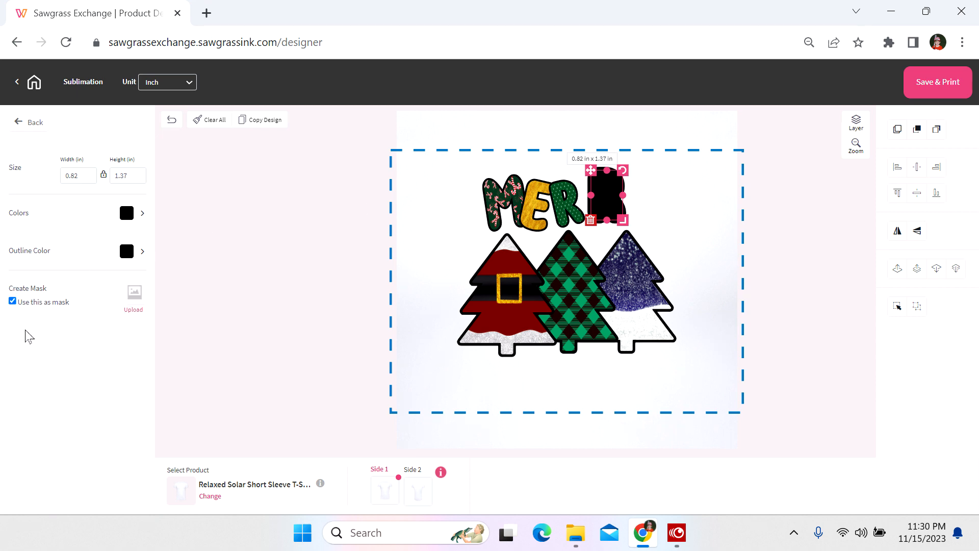
left_click(134, 311)
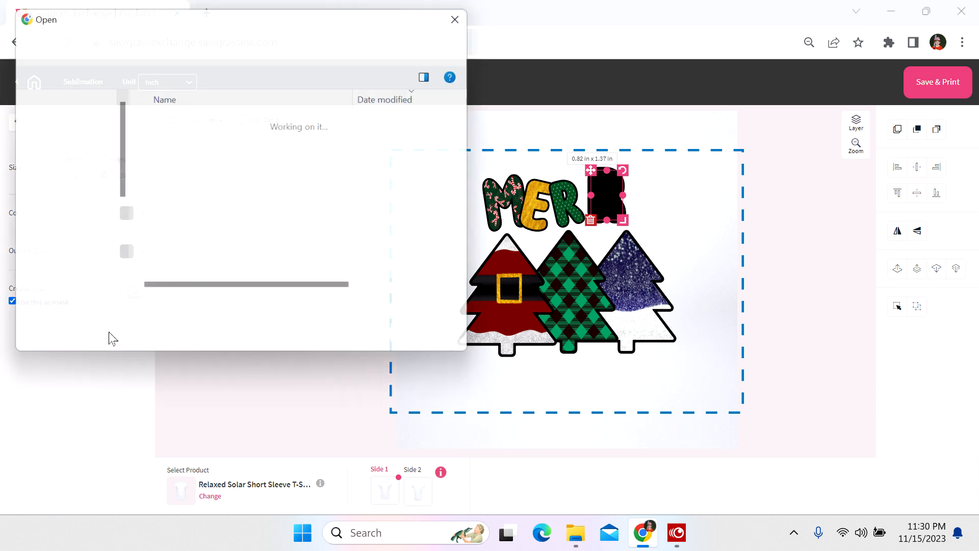
scroll(210, 244, "down", 1)
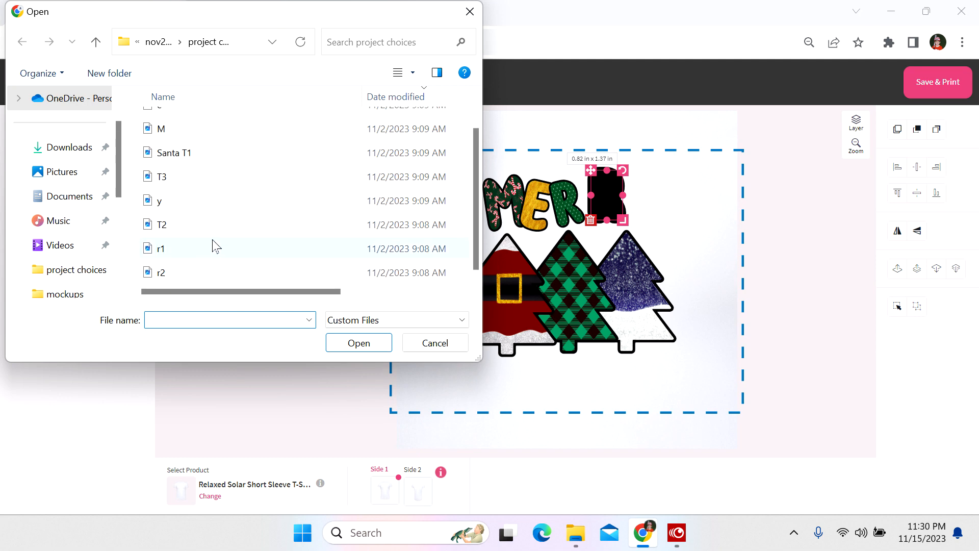
left_click(196, 273)
left_click(357, 345)
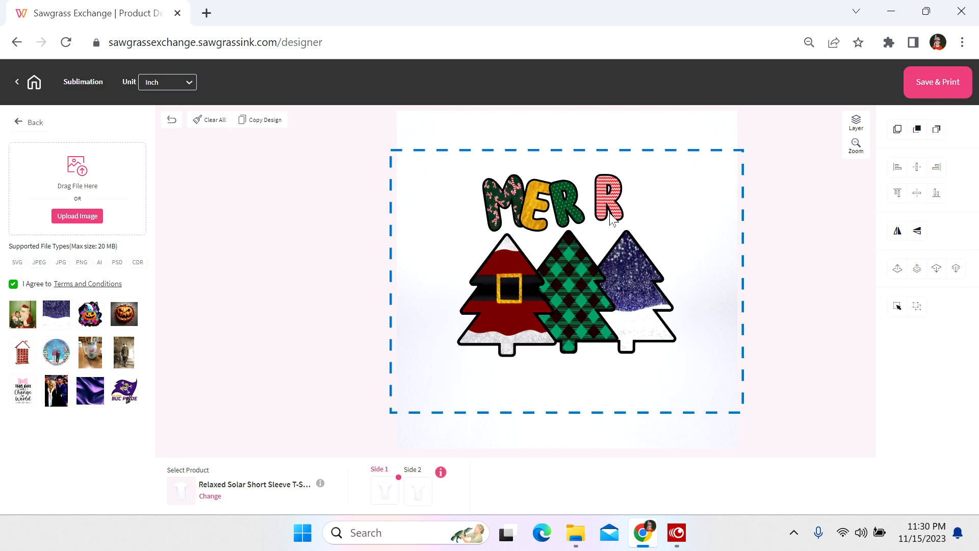
- Move the red striped R left to overlap the green R slightly and tilt it clockwise
left_click_drag(611, 205, 594, 205)
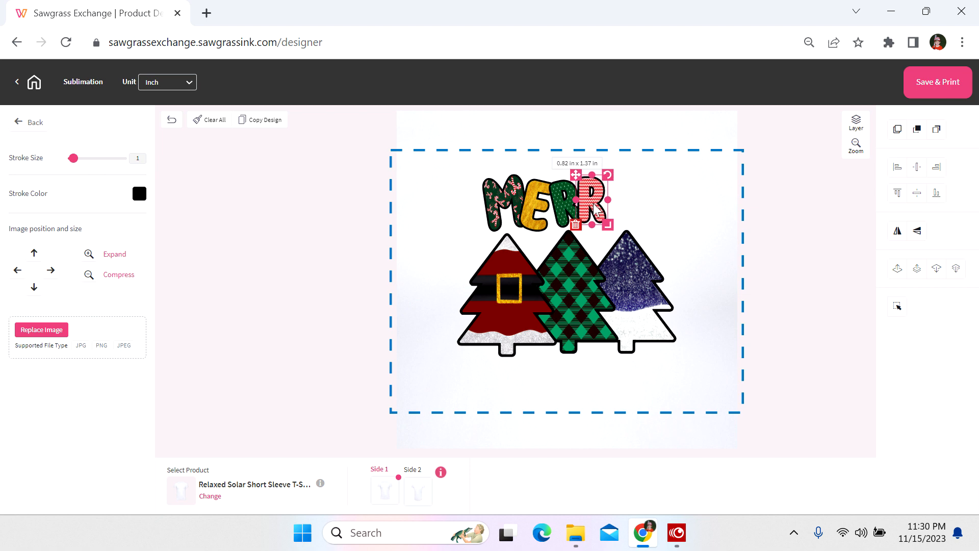
left_click_drag(608, 169, 604, 201)
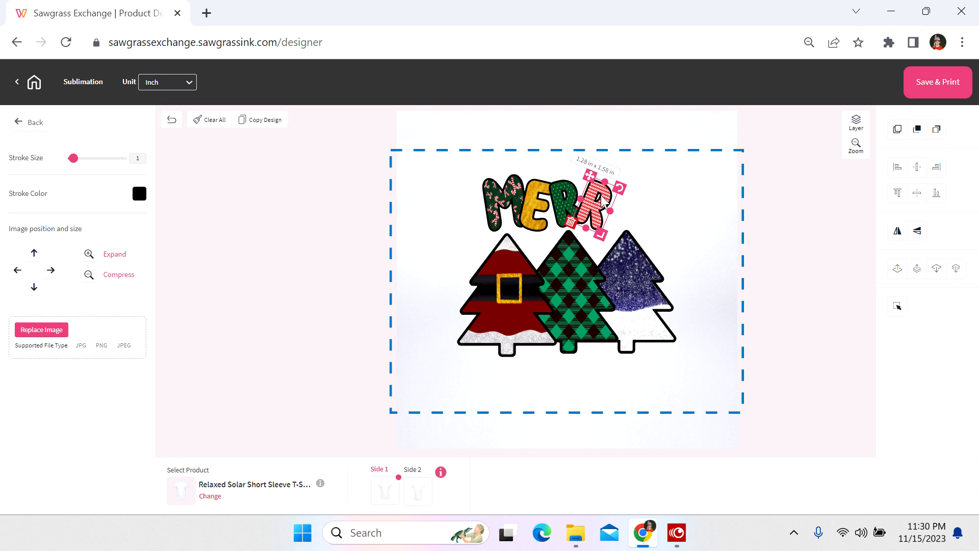
left_click(641, 213)
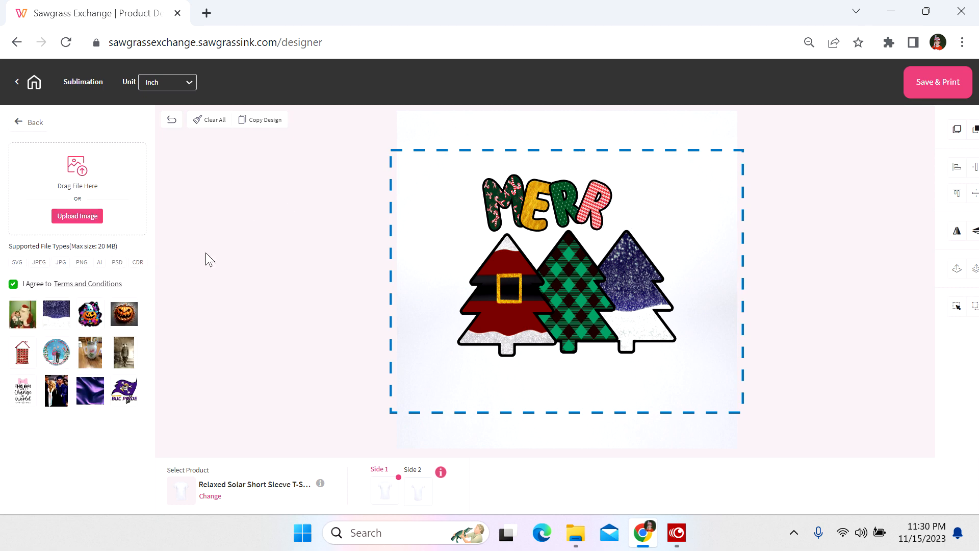
- Add the bubble letter Y from the Bubble Letters shapes collection to the design
left_click(669, 217)
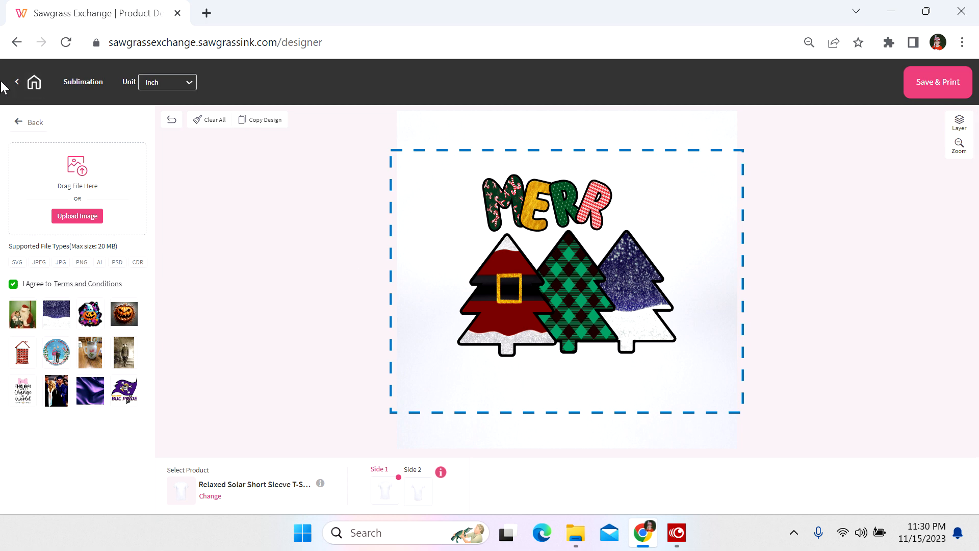
left_click(19, 121)
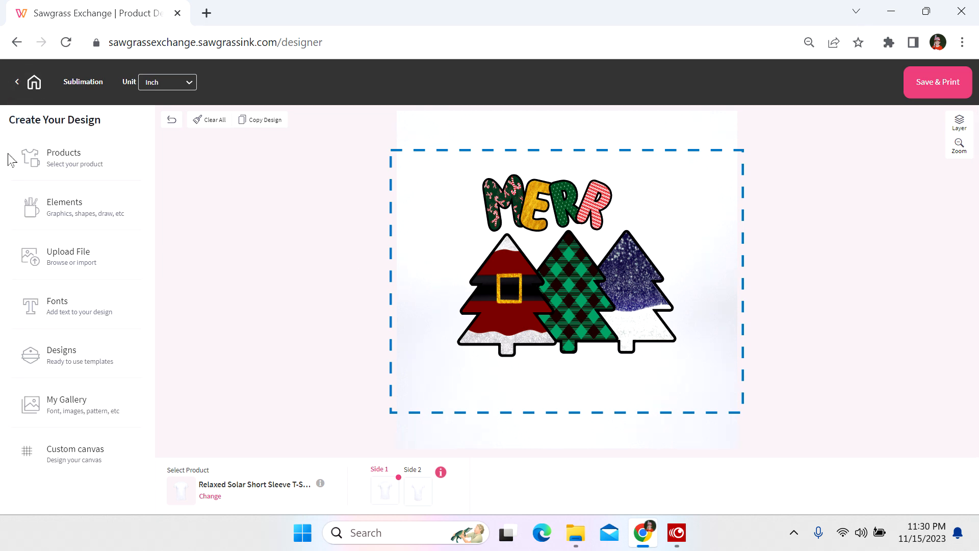
left_click(76, 218)
left_click(38, 300)
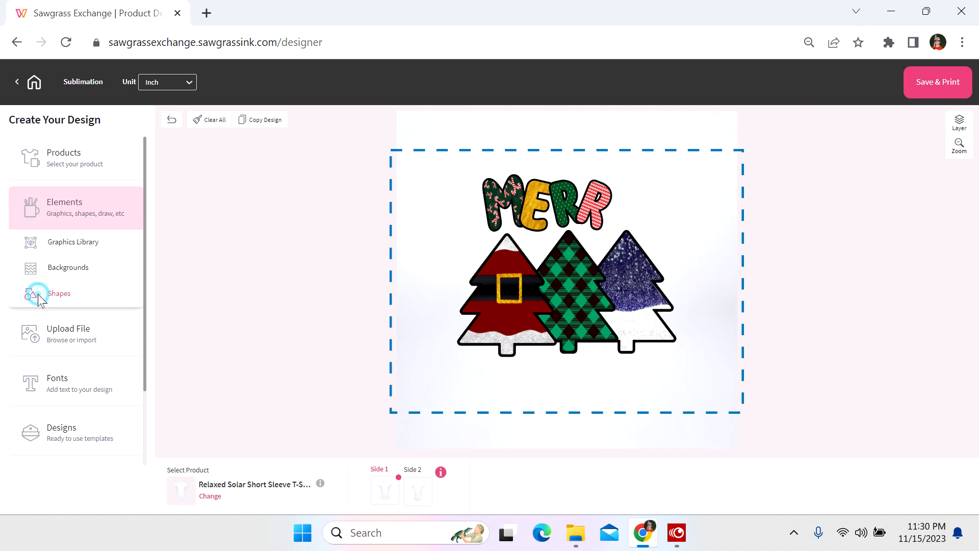
scroll(66, 376, "down", 3)
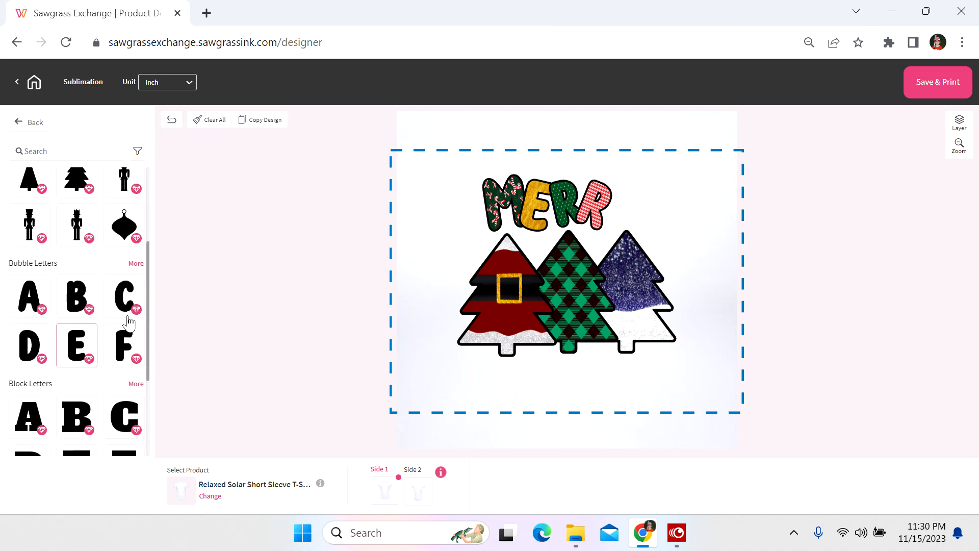
left_click(139, 262)
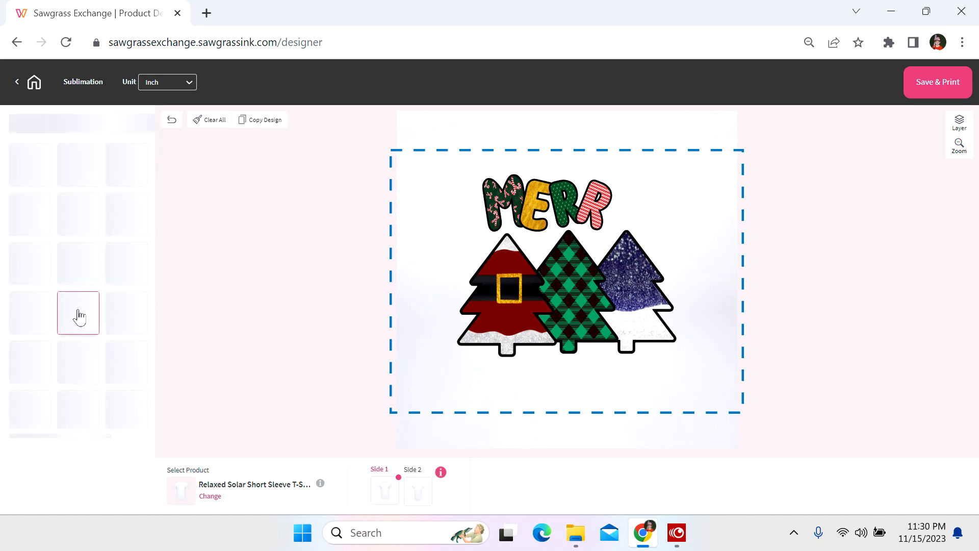
scroll(69, 333, "down", 3)
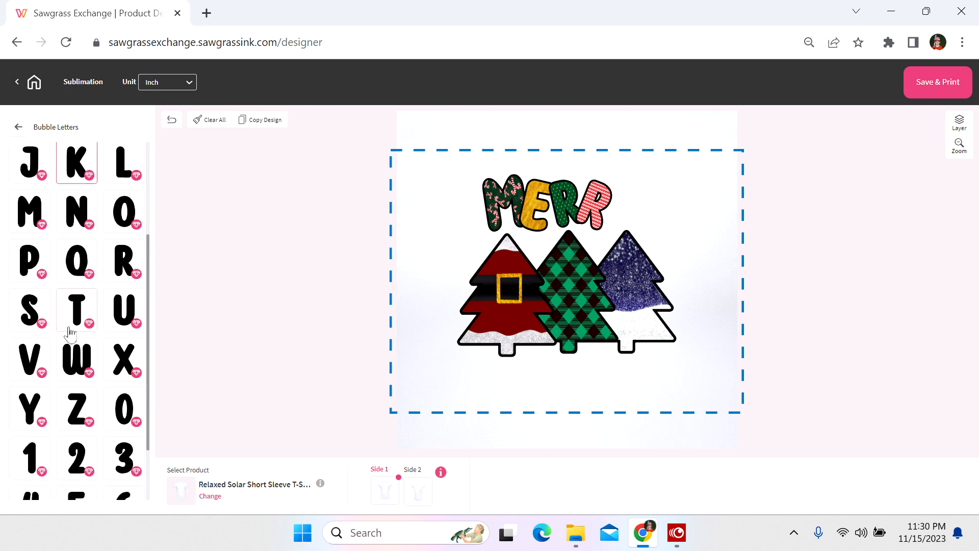
left_click(28, 413)
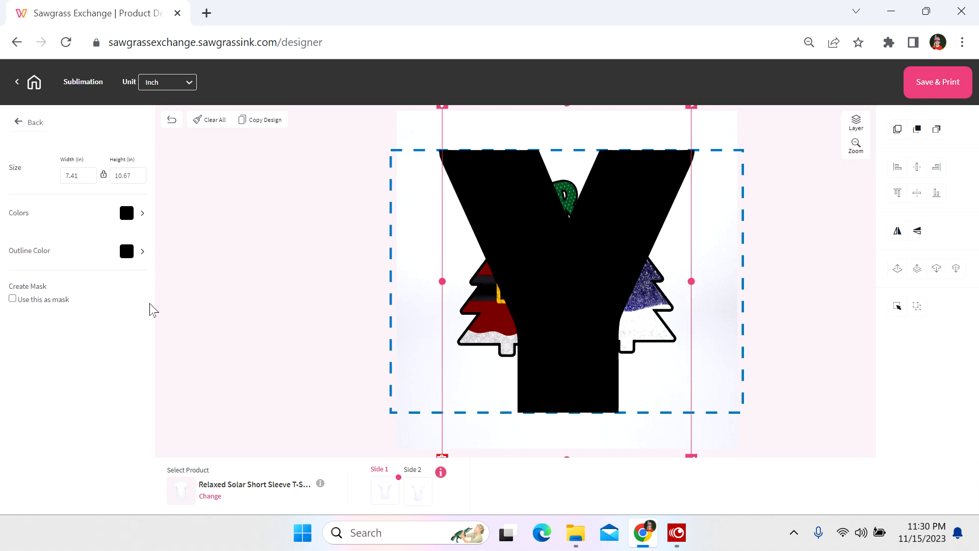
- Set the letter Y as a mask, shrink it to about 1.02 by 1.47 in and place it just right of the red striped R
left_click(12, 300)
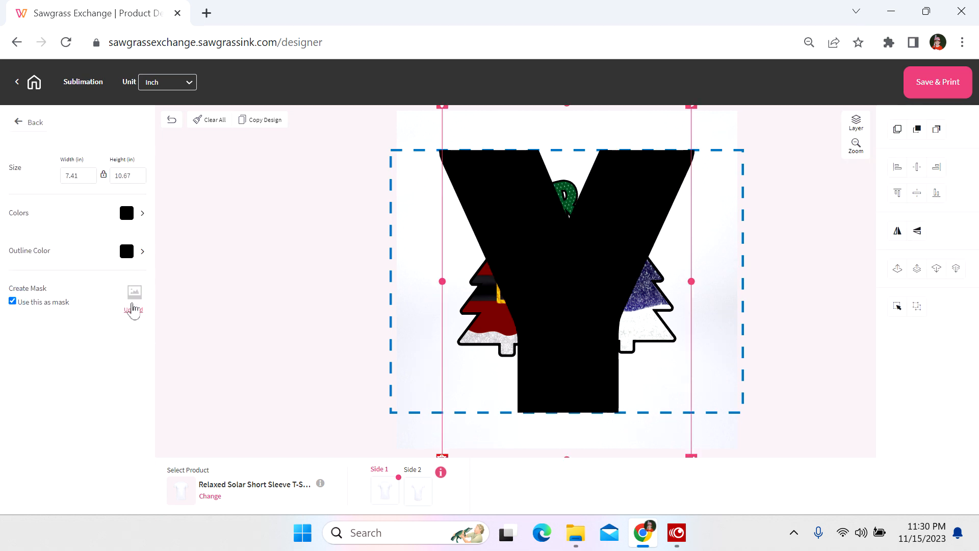
left_click_drag(689, 452, 606, 337)
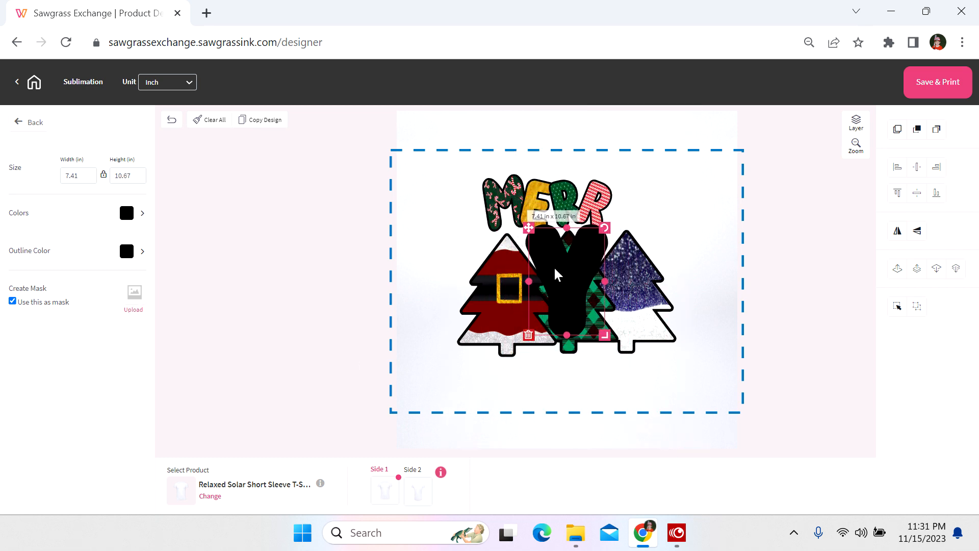
left_click_drag(557, 273, 629, 216)
left_click_drag(674, 274, 625, 205)
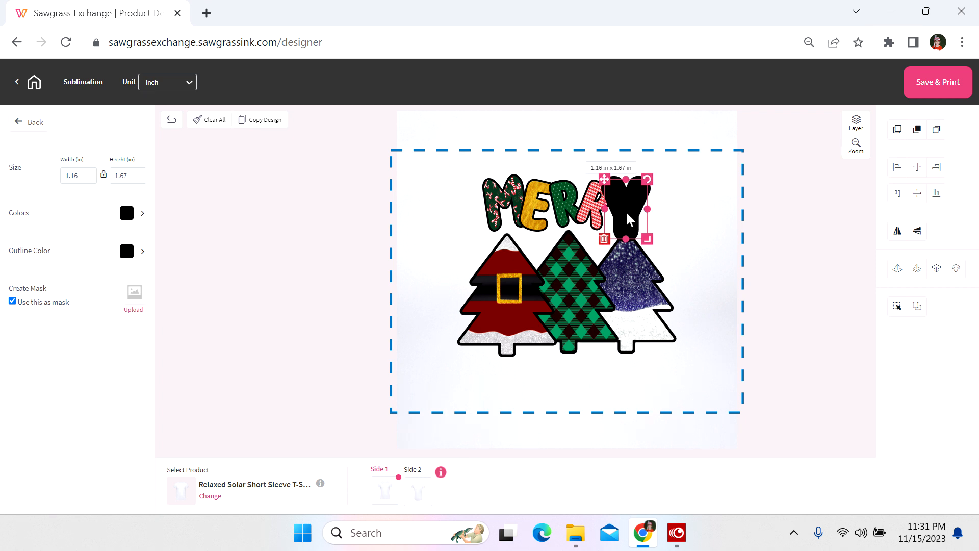
left_click_drag(647, 238, 631, 213)
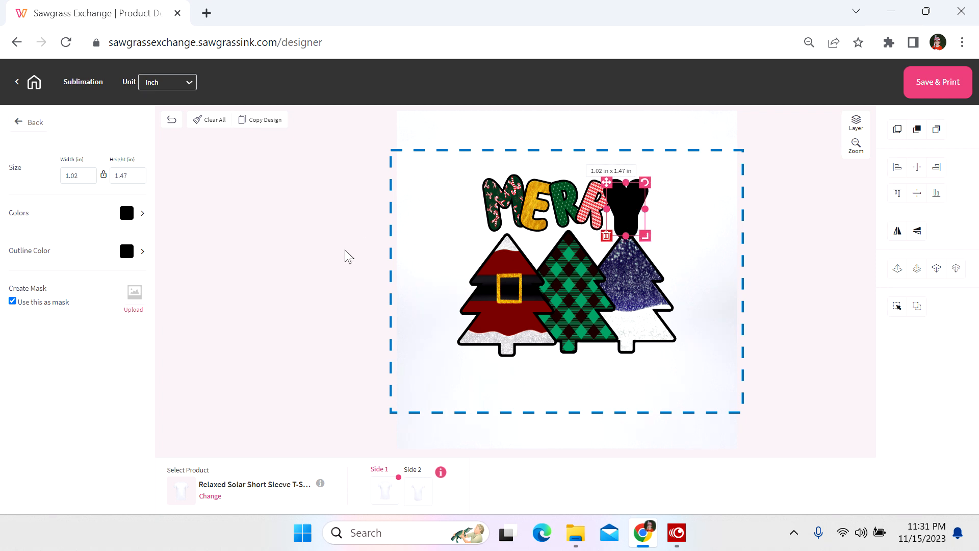
- Fill the Y mask with the y image from the project choices folder
left_click(132, 312)
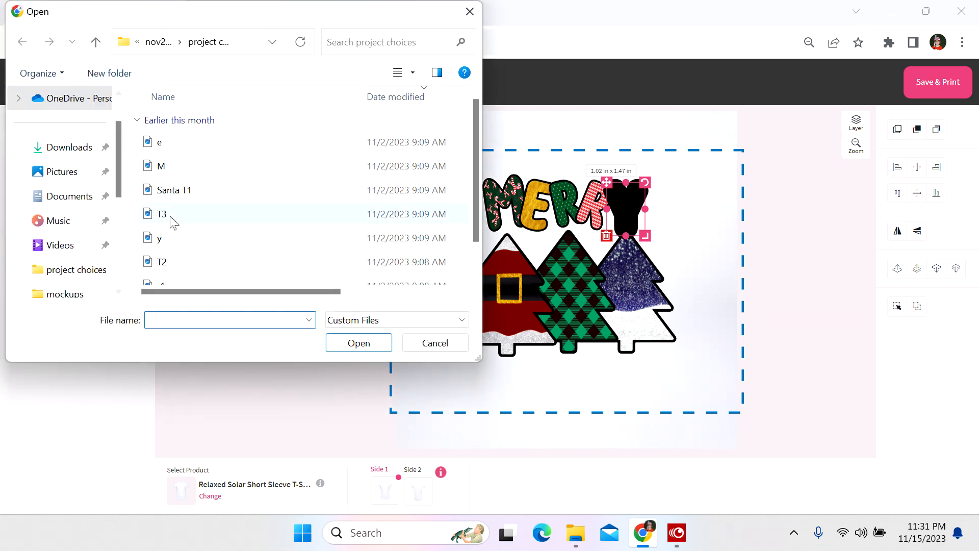
left_click(175, 238)
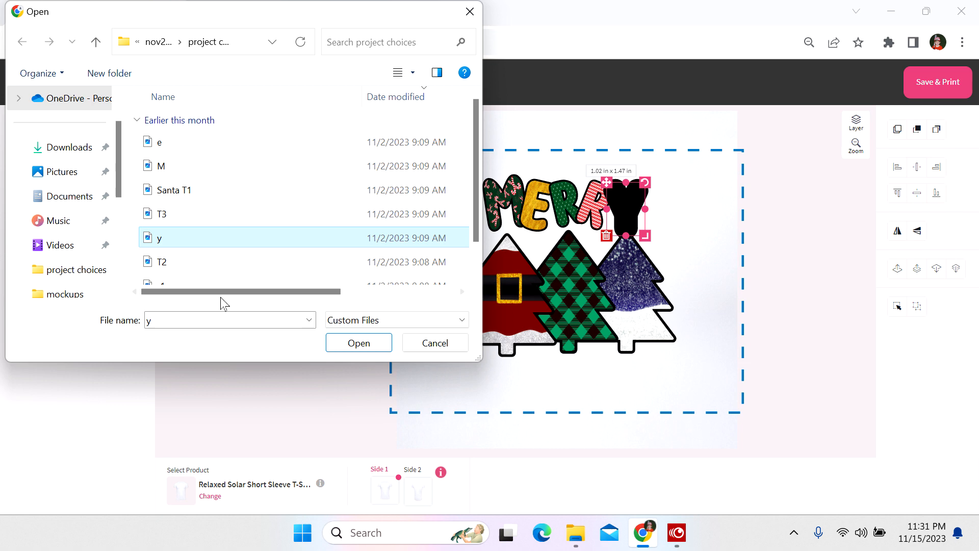
left_click(349, 347)
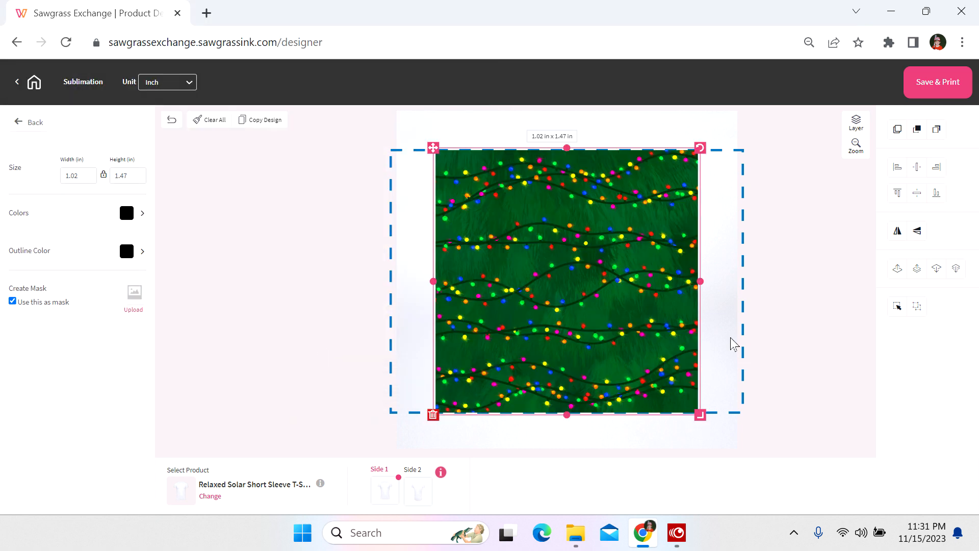
left_click(733, 344)
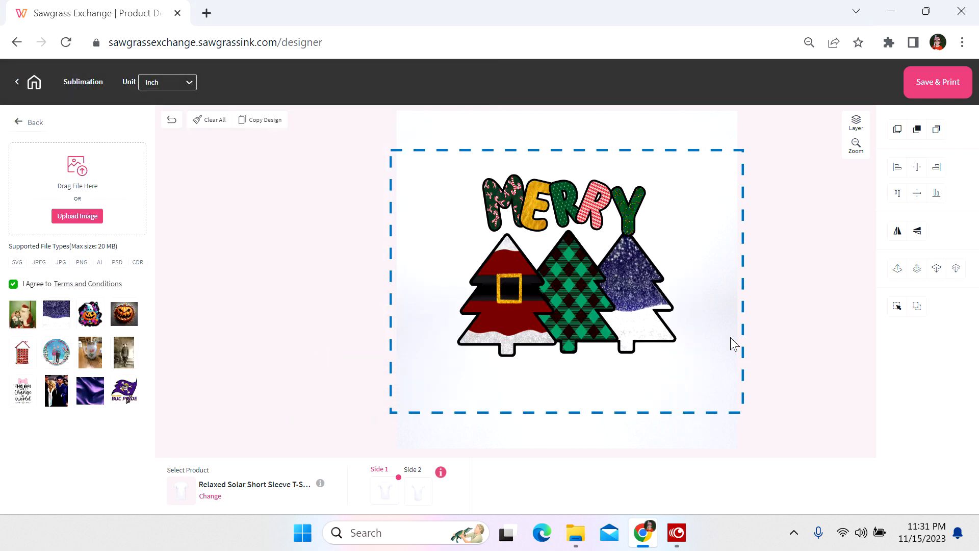
- Move the patterned Y left to overlap the red striped R slightly and tilt it slightly counterclockwise
left_click(625, 215)
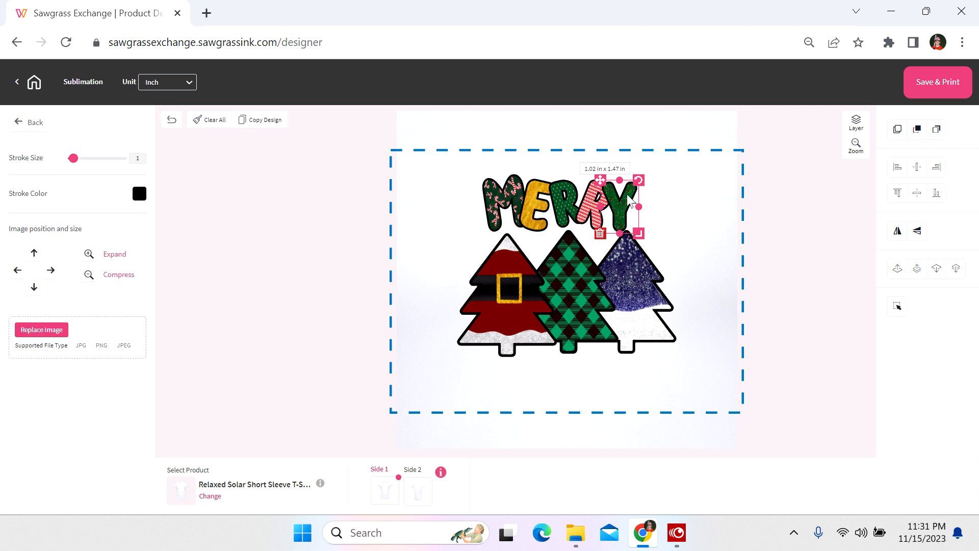
left_click_drag(640, 179, 636, 174)
left_click(690, 219)
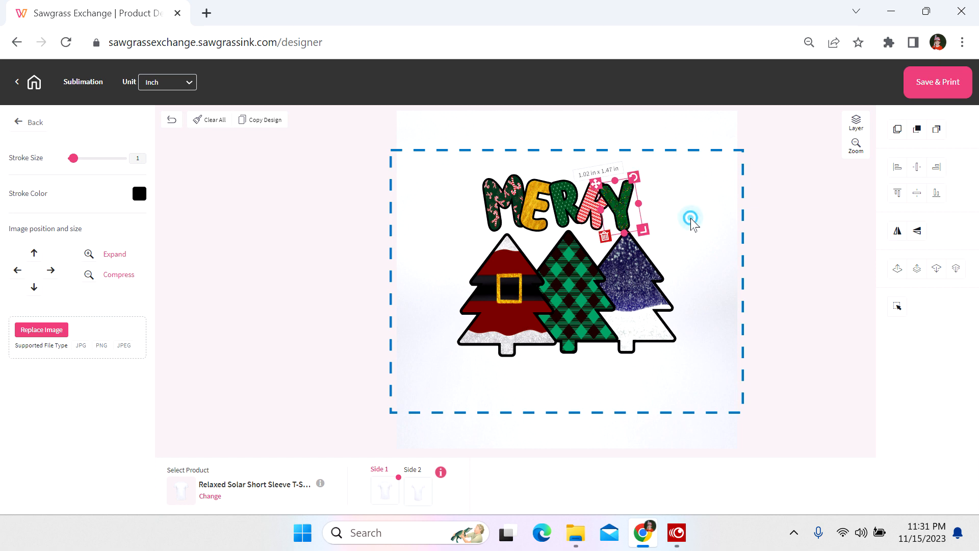
left_click(623, 210)
left_click_drag(618, 210, 621, 207)
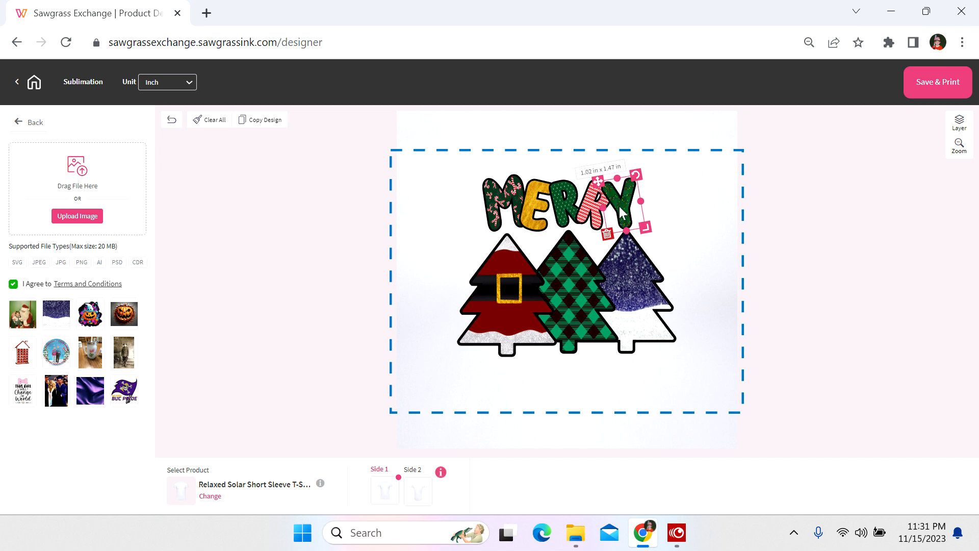
left_click(688, 252)
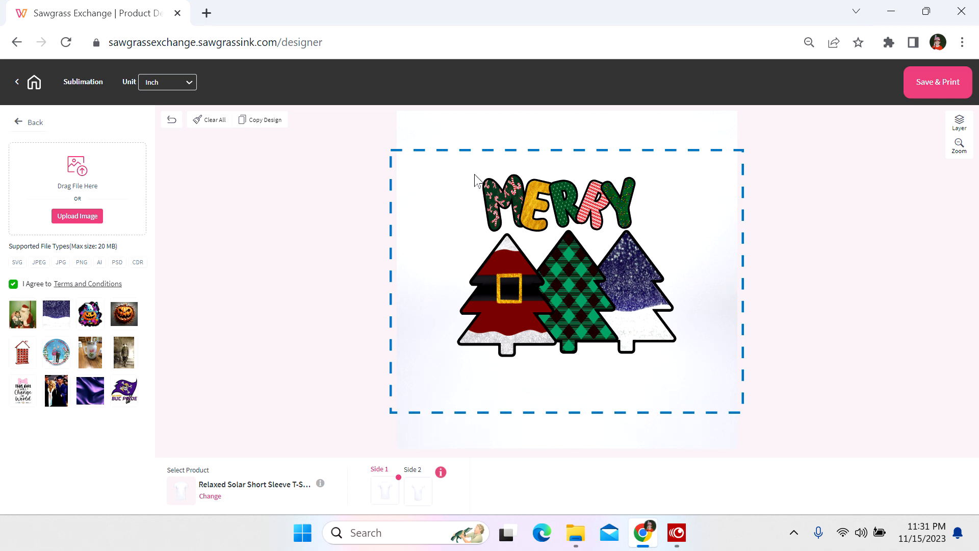
- Select all the MERRY letters together and shift them slightly right to center the word above the trees
left_click_drag(468, 176, 632, 213)
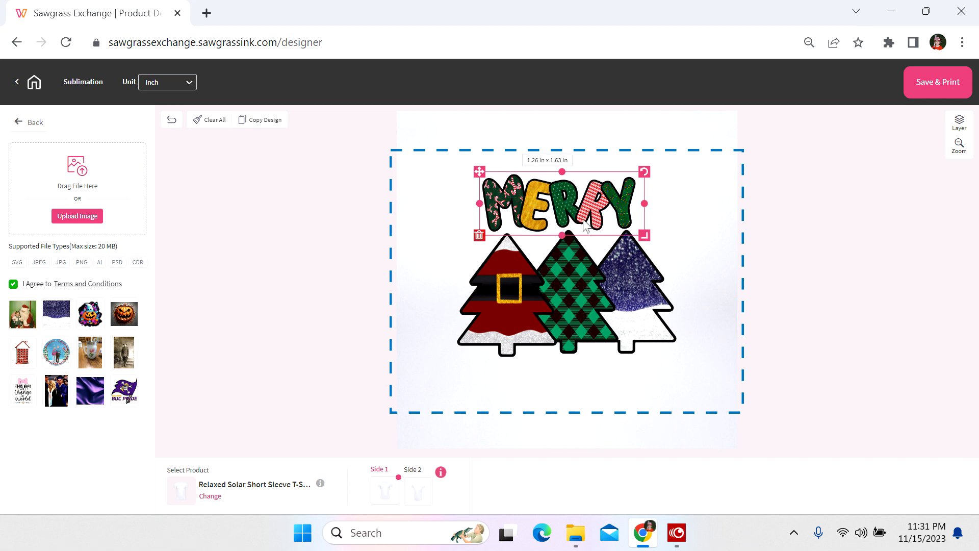
left_click(562, 209)
left_click_drag(563, 208, 579, 213)
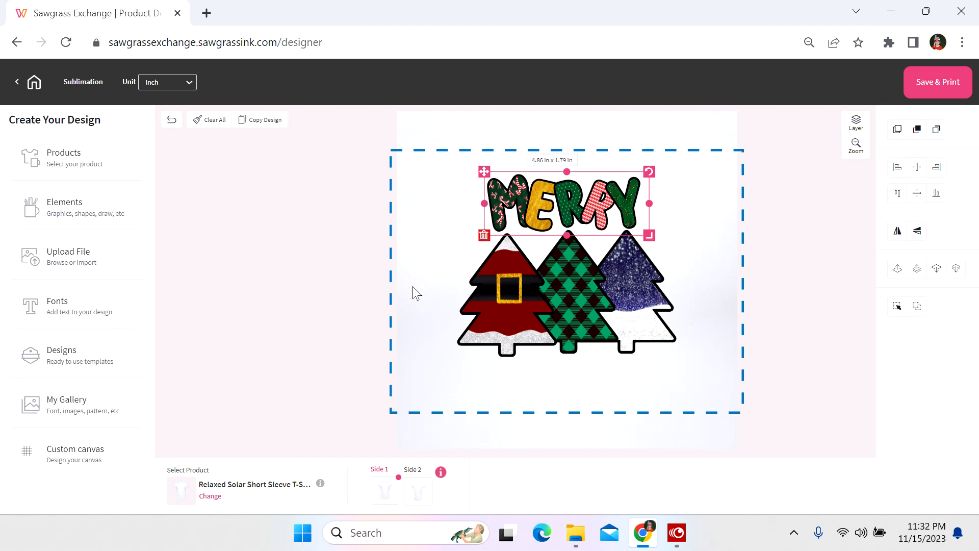
left_click(719, 293)
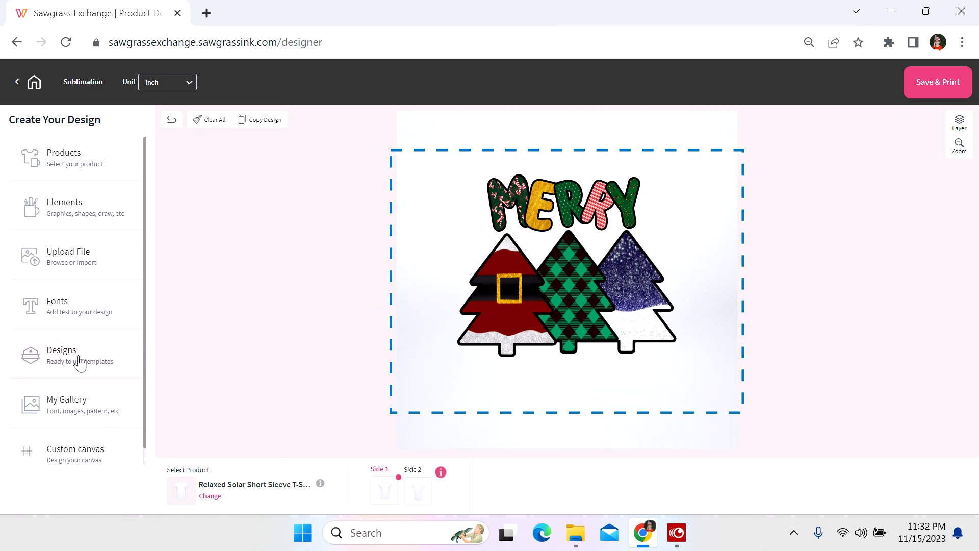
- Add the text "Christmas", place it centered below the trees and shrink it to about 6.12 by 0.97 in
left_click(56, 307)
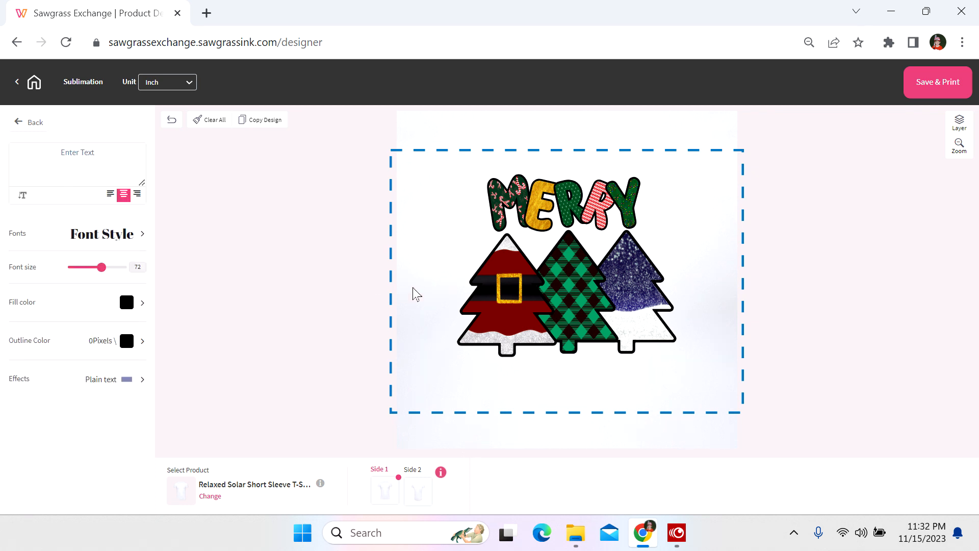
type("C")
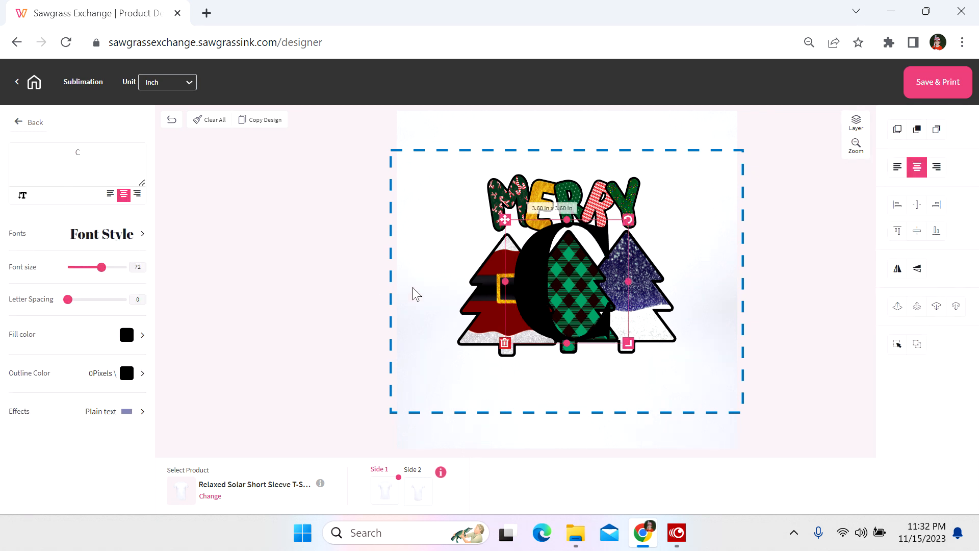
type("hristmas")
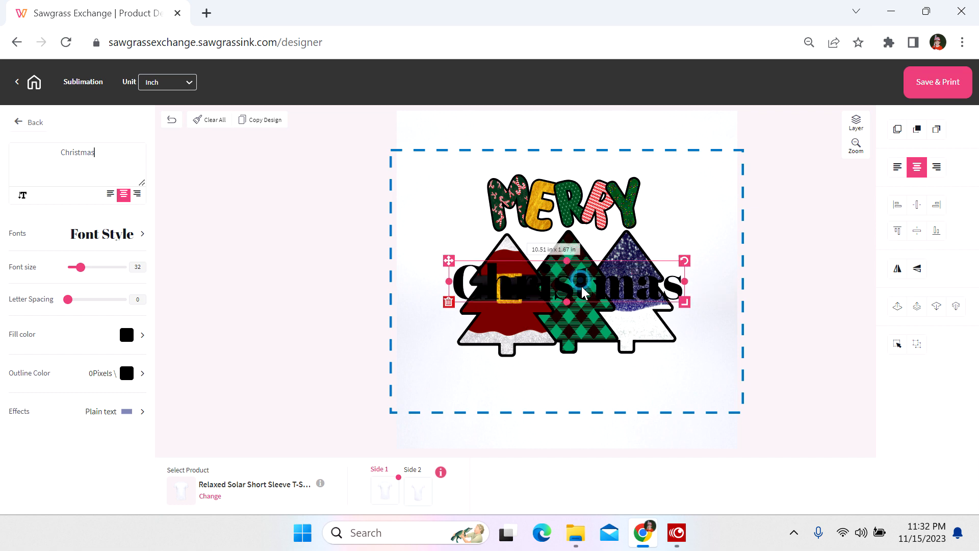
left_click_drag(582, 283, 582, 382)
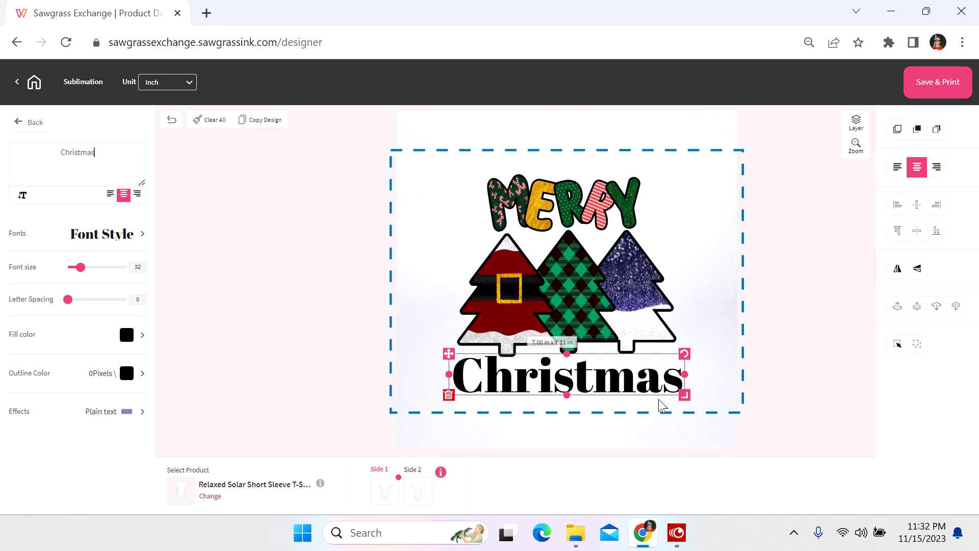
left_click_drag(686, 396, 690, 399)
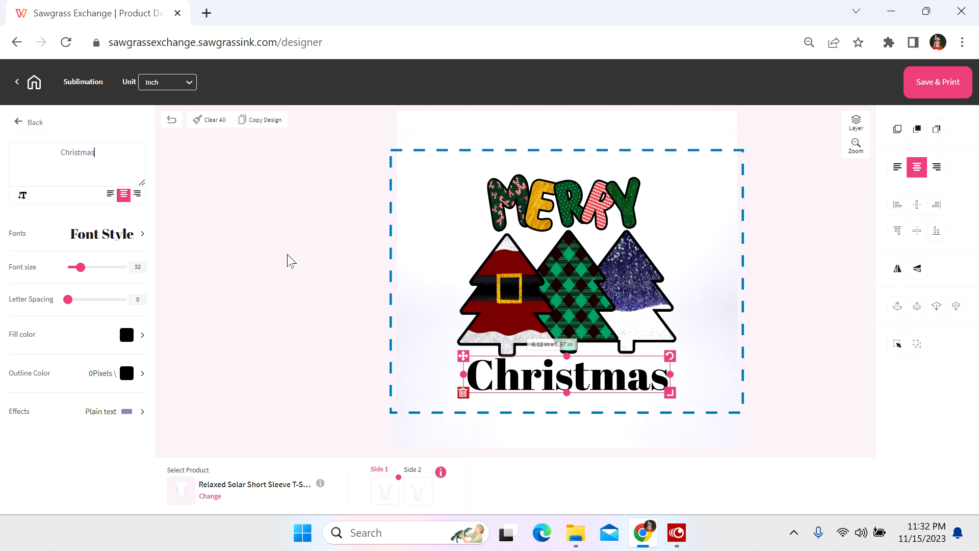
- Filter the font collection to Script and apply the Cursif font to the Christmas text
left_click(92, 236)
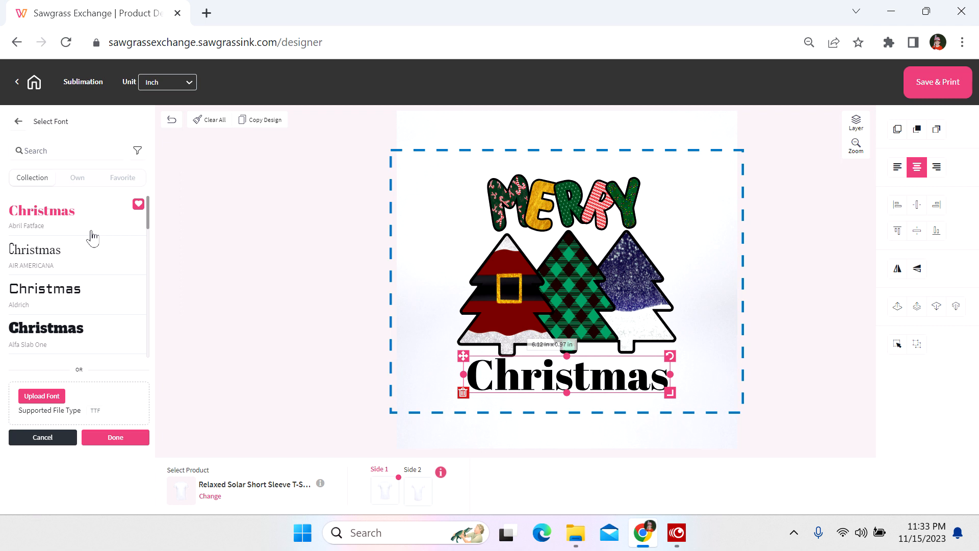
left_click(137, 152)
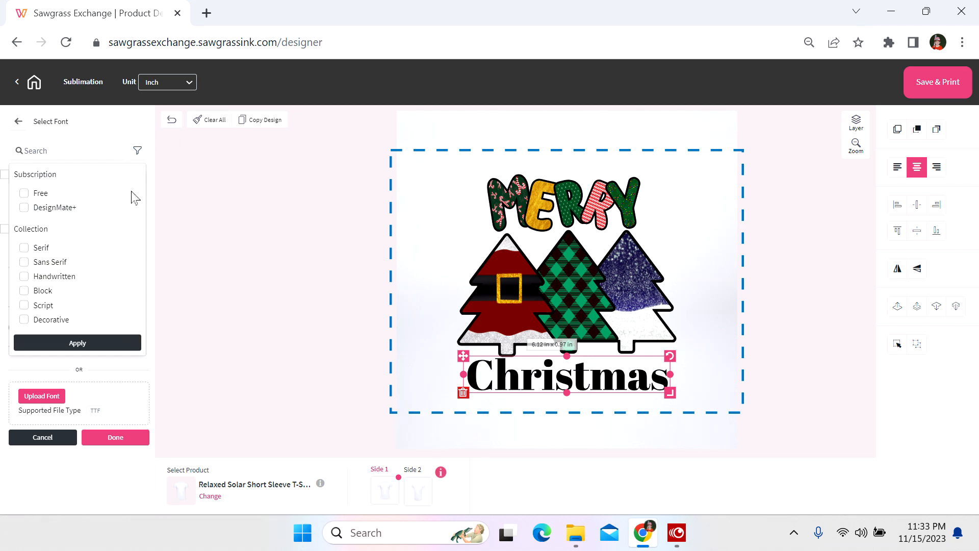
left_click(24, 305)
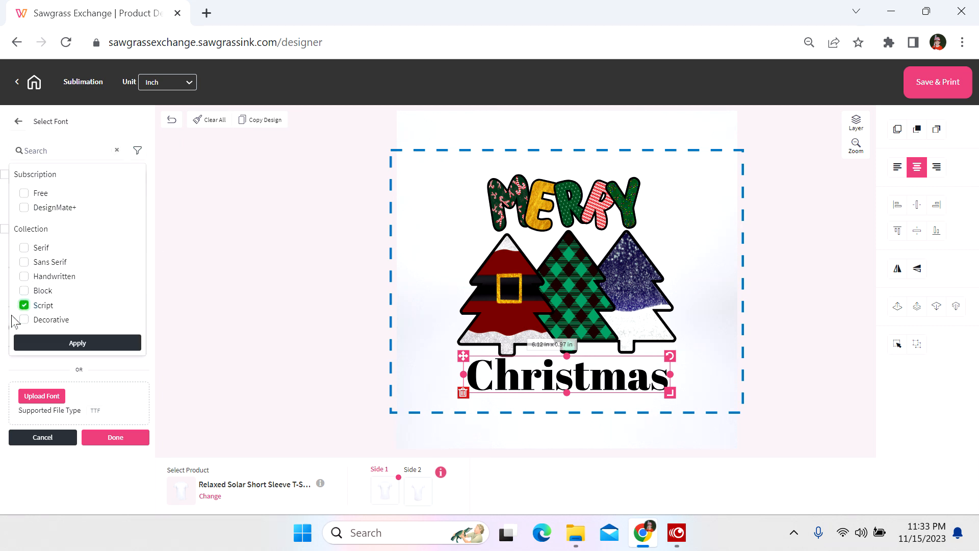
left_click(83, 345)
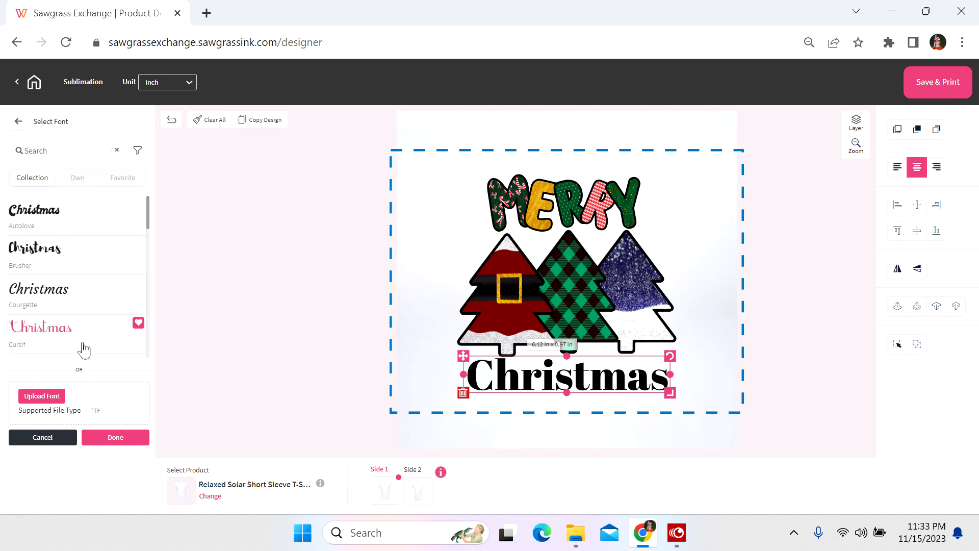
left_click(39, 330)
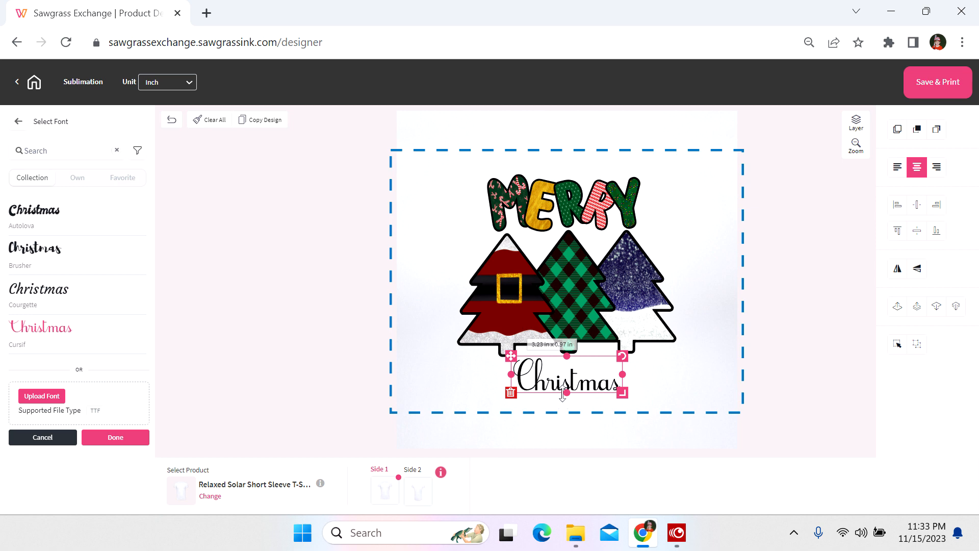
left_click(101, 439)
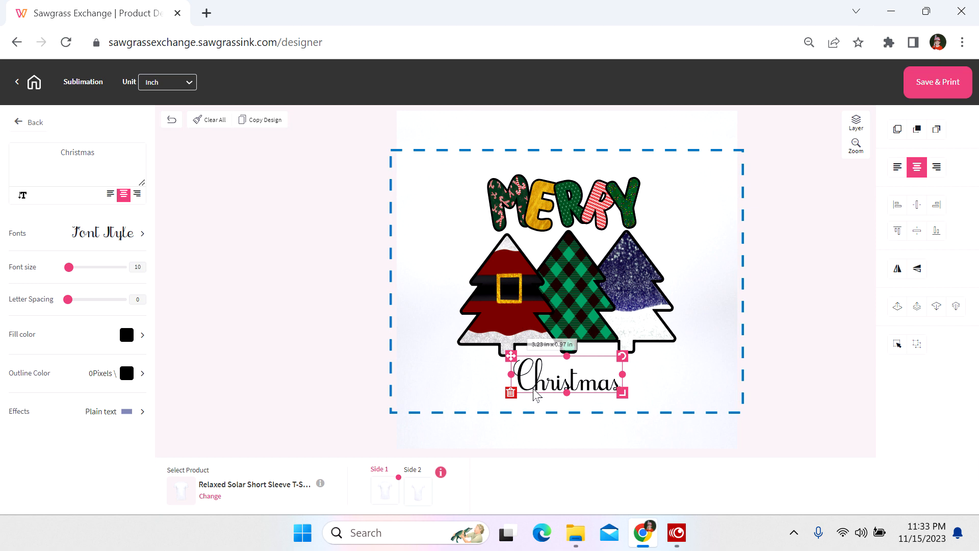
- Fill the Christmas text with the red Glitter swatch
left_click(127, 335)
left_click(73, 193)
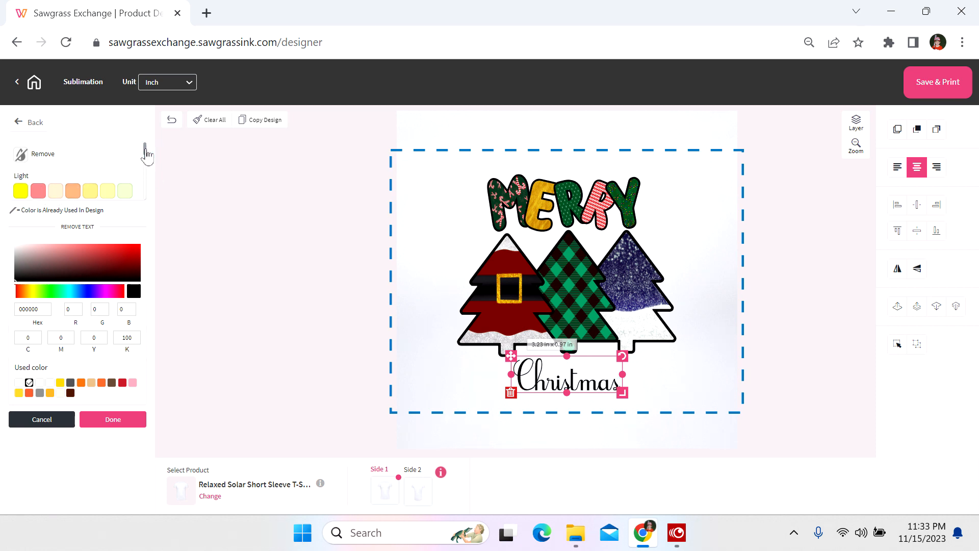
left_click_drag(146, 156, 137, 207)
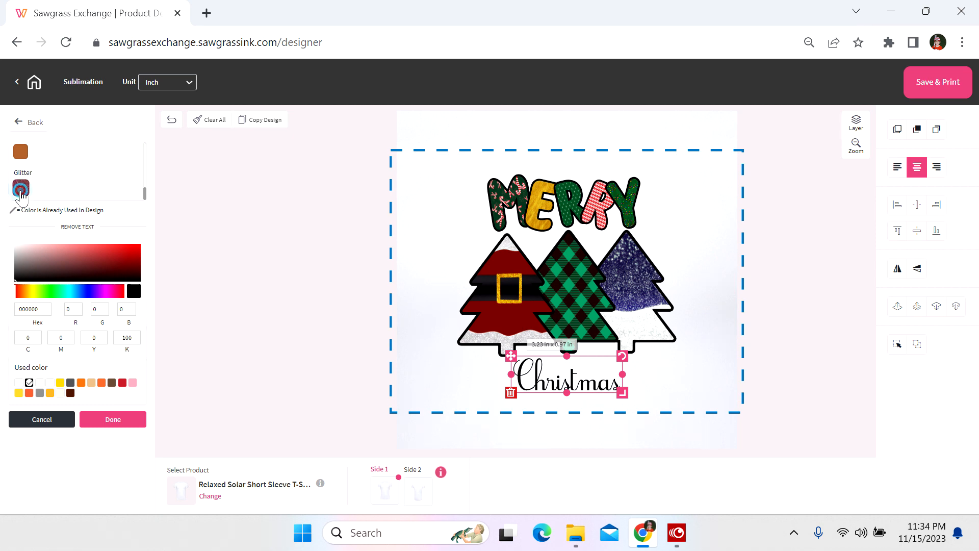
left_click(21, 189)
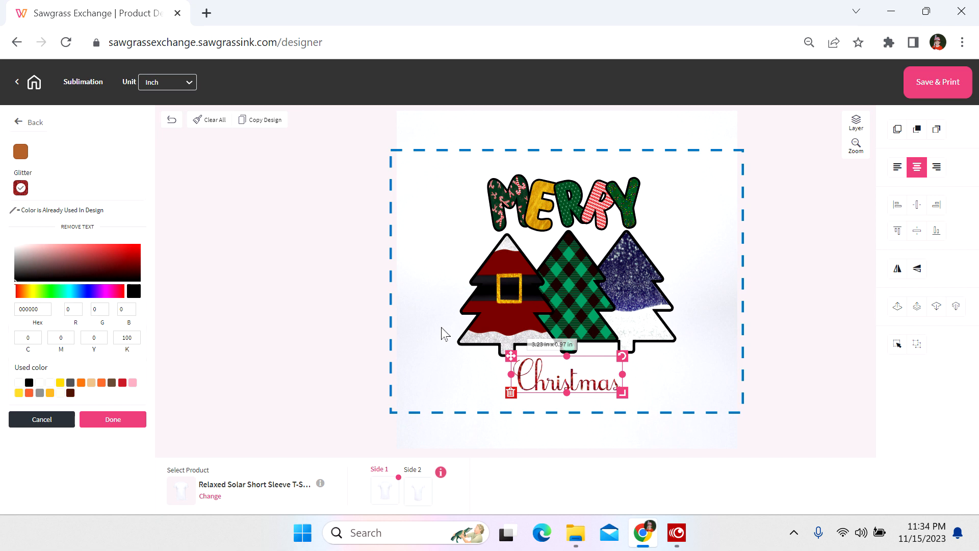
left_click(124, 425)
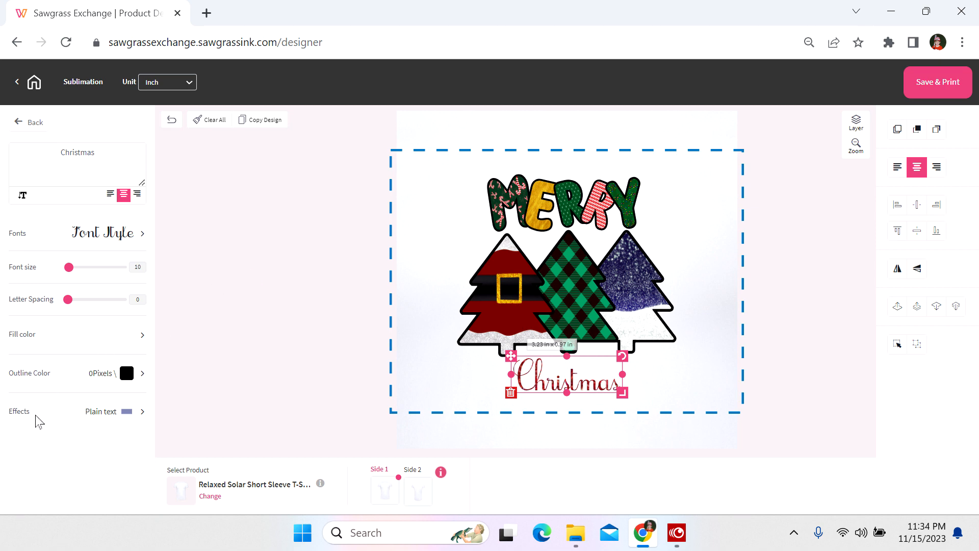
- Give the Christmas text a dark green outline, hex 357440, with an outline stroke of 1
left_click(127, 374)
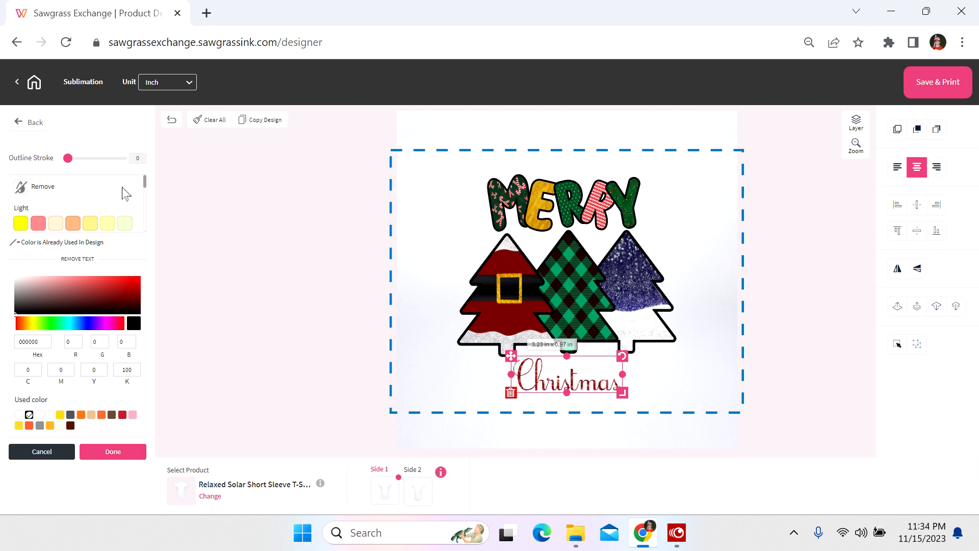
scroll(102, 212, "down", 5)
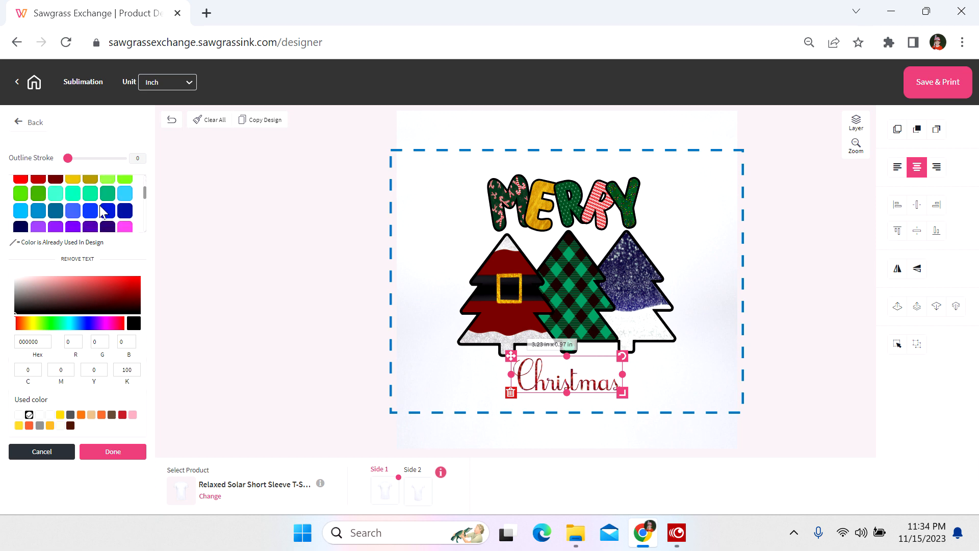
scroll(103, 210, "down", 5)
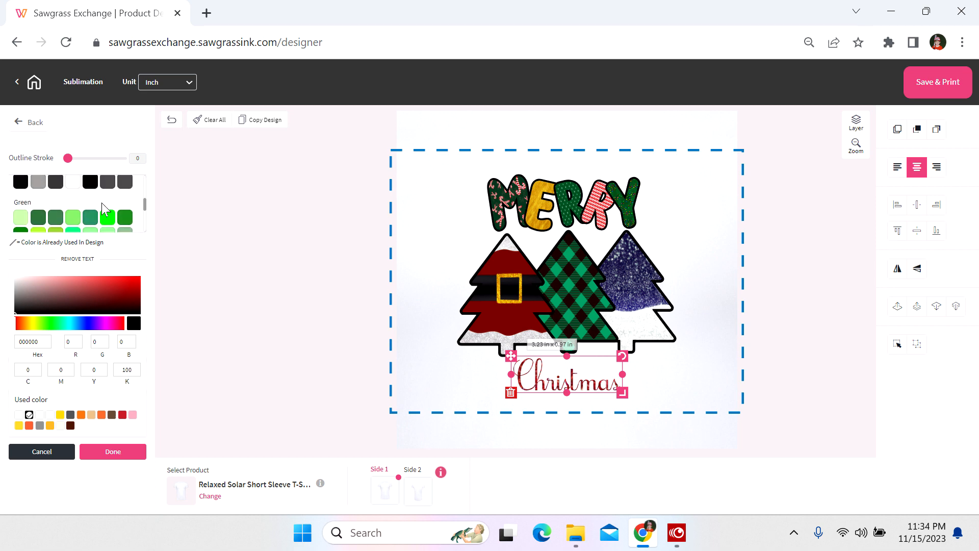
scroll(102, 206, "down", 3)
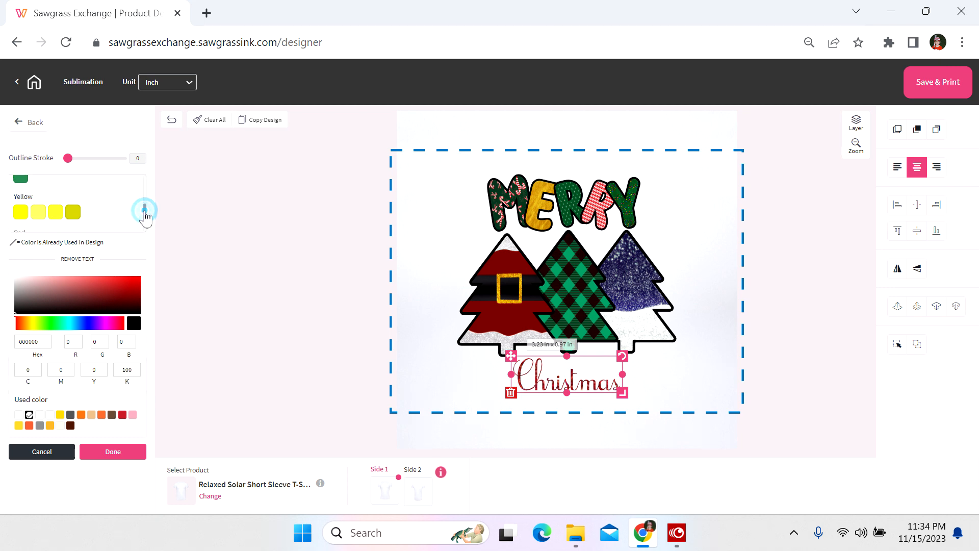
scroll(146, 217, "up", 1)
scroll(145, 215, "up", 1)
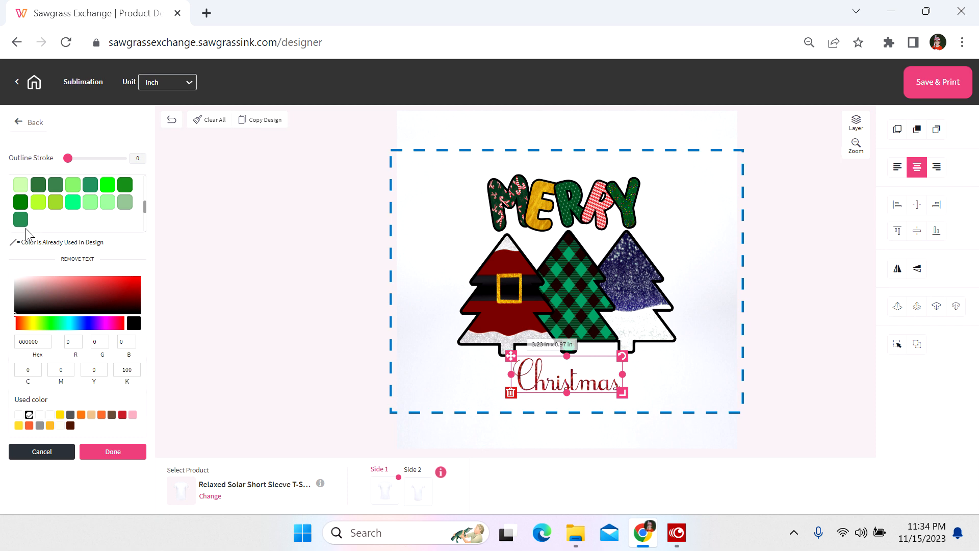
left_click(38, 184)
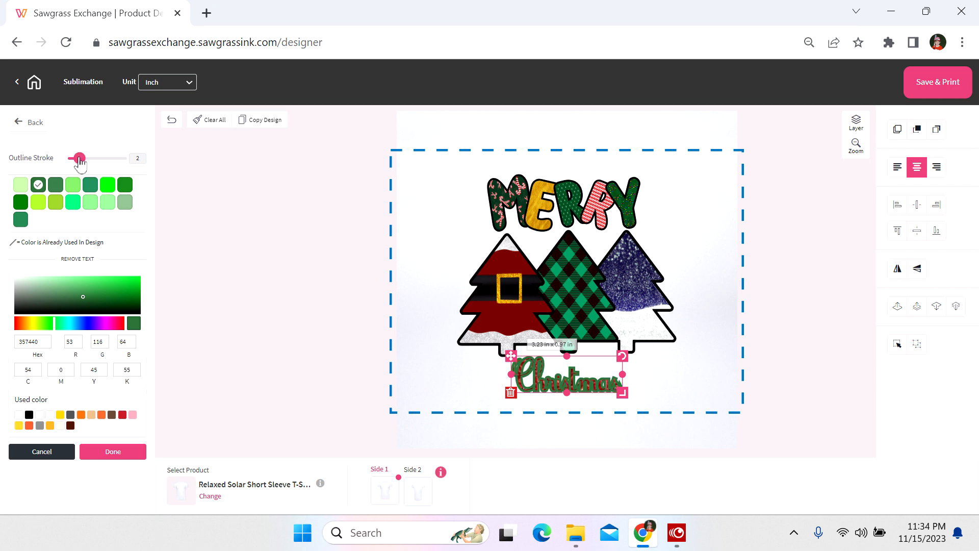
left_click_drag(80, 160, 76, 163)
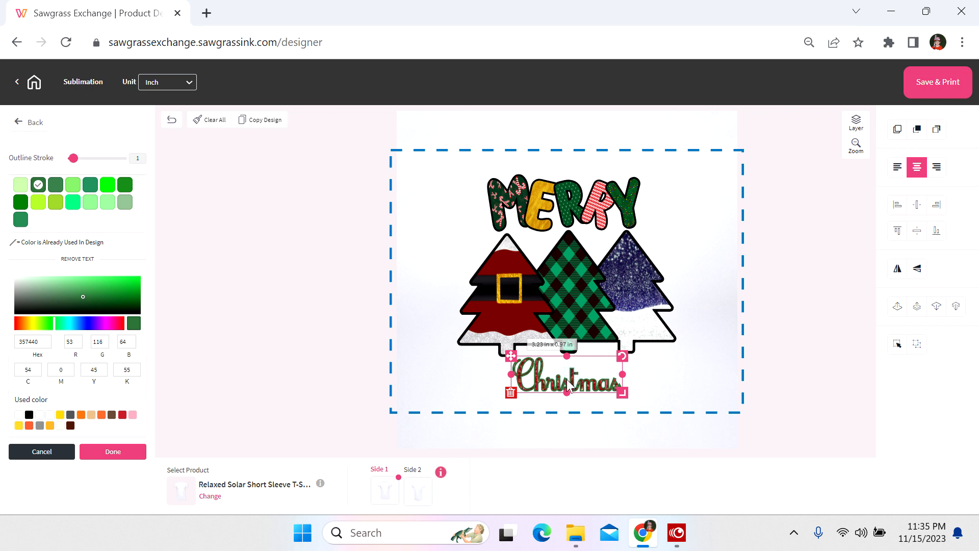
- Move the Christmas text down and right, clear of the trees, and nudge the Santa tree slightly right and down
left_click_drag(570, 396, 617, 399)
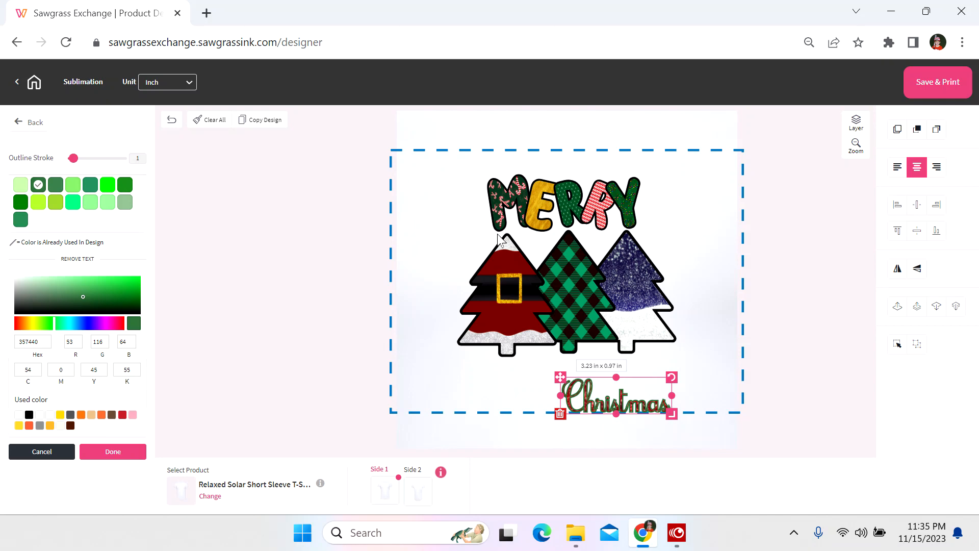
left_click(470, 243)
left_click_drag(470, 244, 474, 247)
left_click(436, 236)
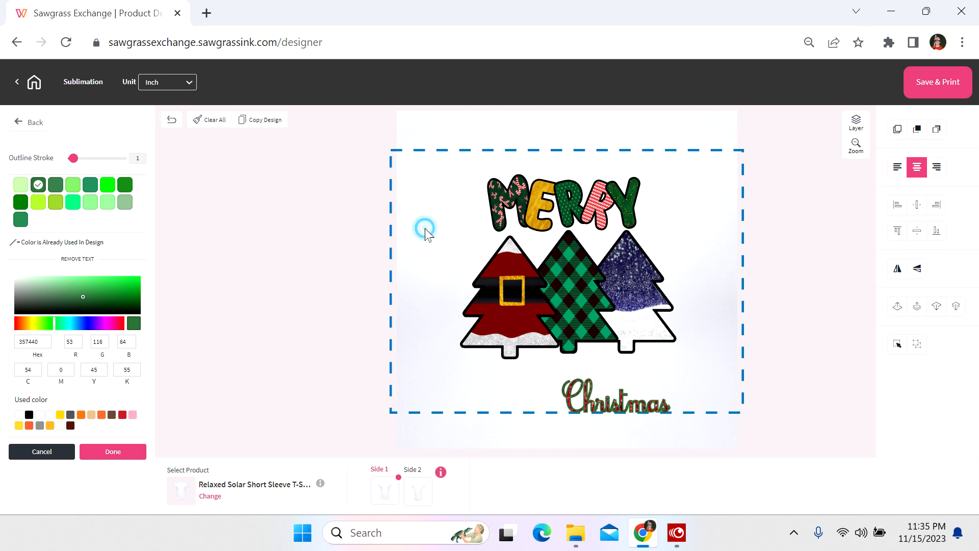
- Select the three trees together, shrink them to about 5.66 by 3.35 in and move them up close beneath MERRY
left_click(438, 236)
left_click_drag(461, 258, 688, 316)
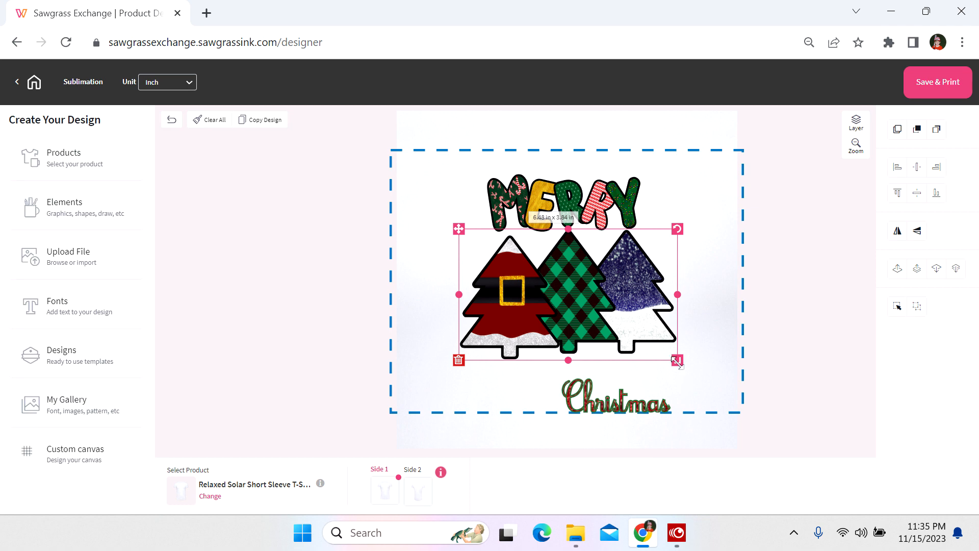
left_click_drag(677, 360, 665, 349)
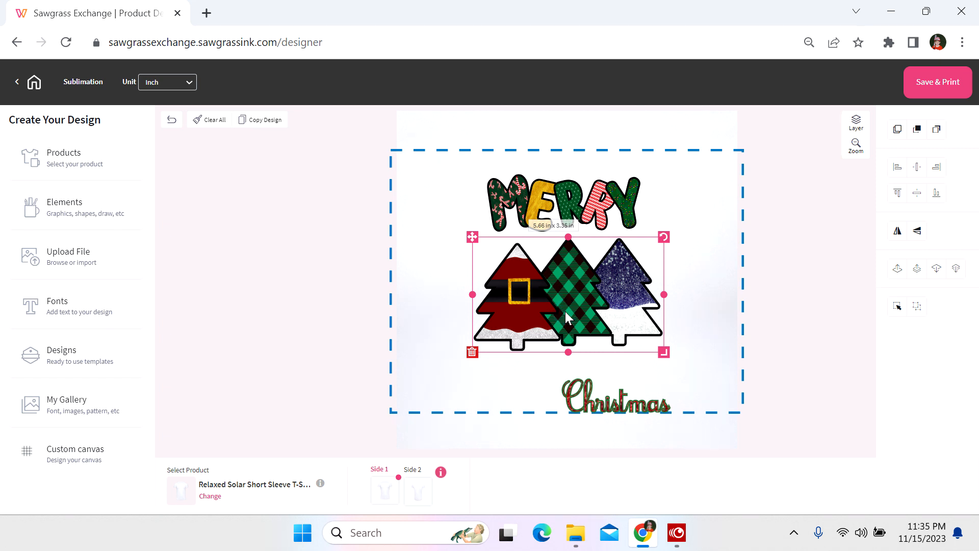
left_click_drag(566, 312, 585, 307)
left_click(720, 339)
left_click(690, 310)
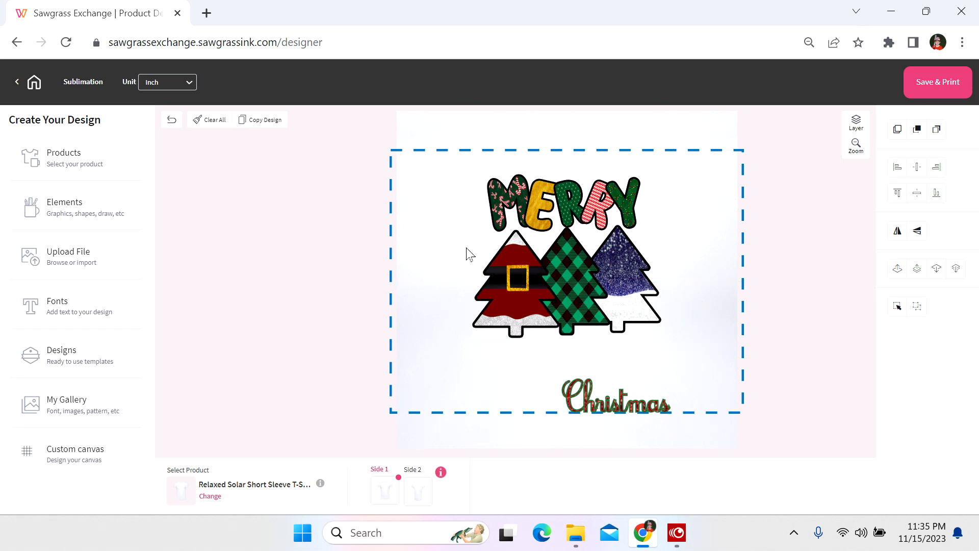
- Select the three trees together and shift them slightly down, away from MERRY
left_click(476, 236)
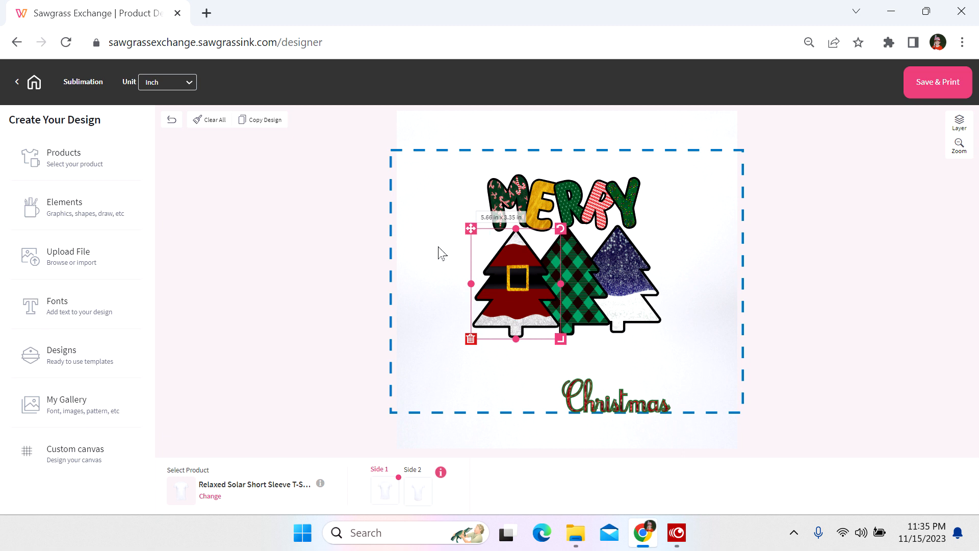
left_click(440, 266)
left_click_drag(444, 256, 645, 302)
left_click_drag(564, 283, 565, 292)
- Select all the MERRY letters together and move the word slightly up toward the upper edge of the print area
left_click_drag(468, 176, 654, 234)
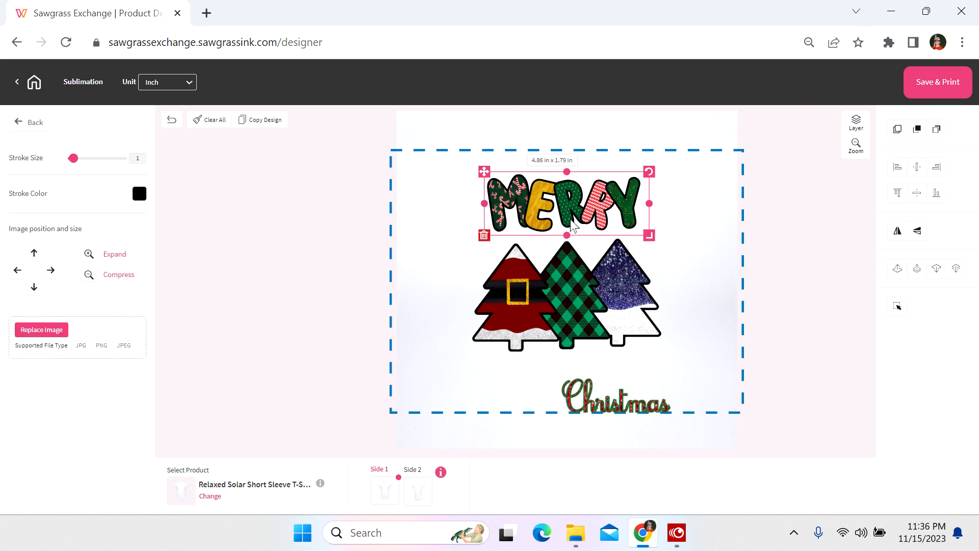
left_click_drag(570, 221, 570, 209)
left_click(448, 251)
- Select the three trees together and move them up to the center of the print area
left_click(483, 238)
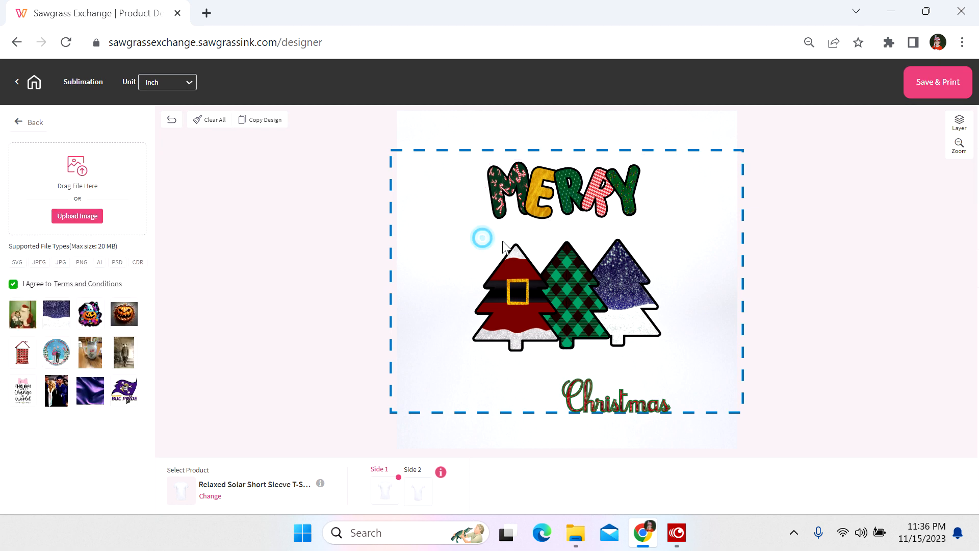
left_click(666, 341)
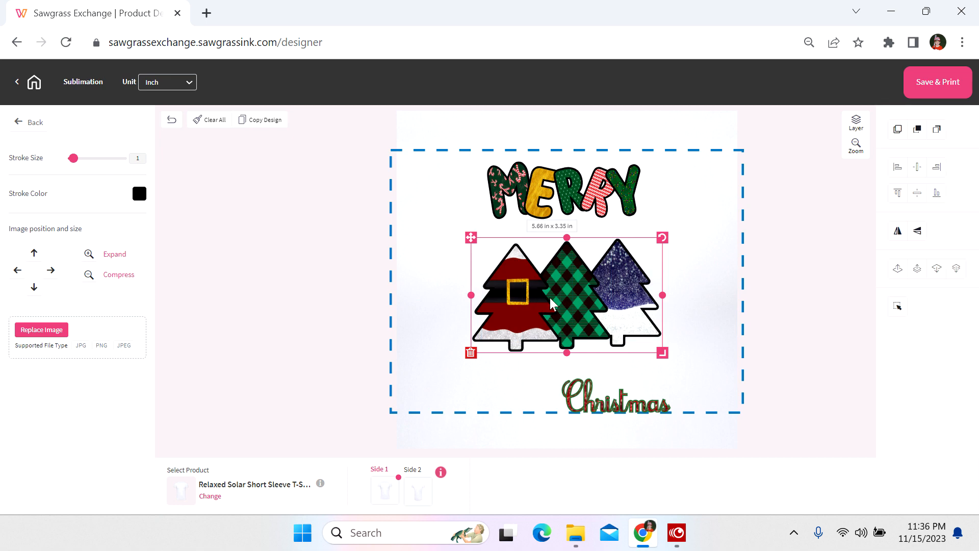
left_click_drag(566, 314, 570, 298)
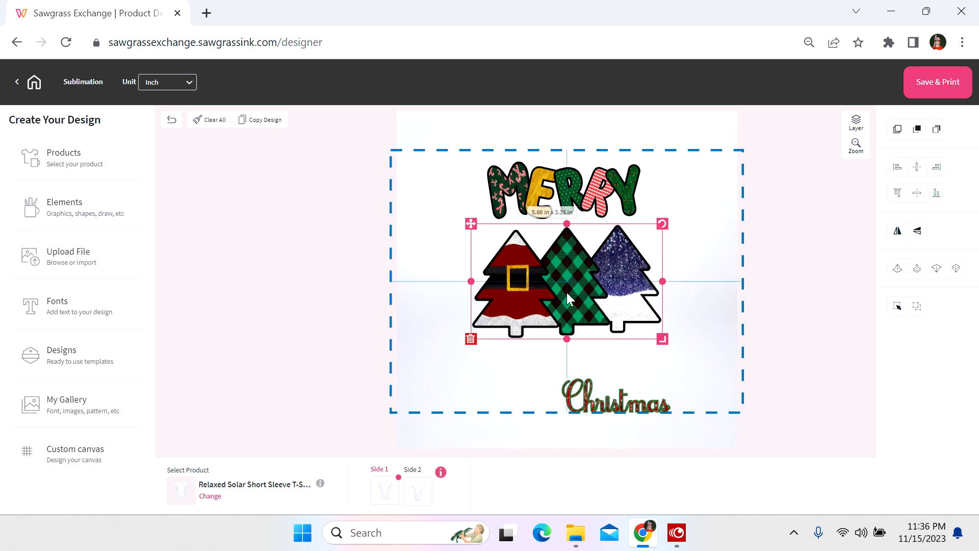
- Center the Christmas text below the trees and enlarge it to about 4.80 by 1.44 in
left_click(586, 405)
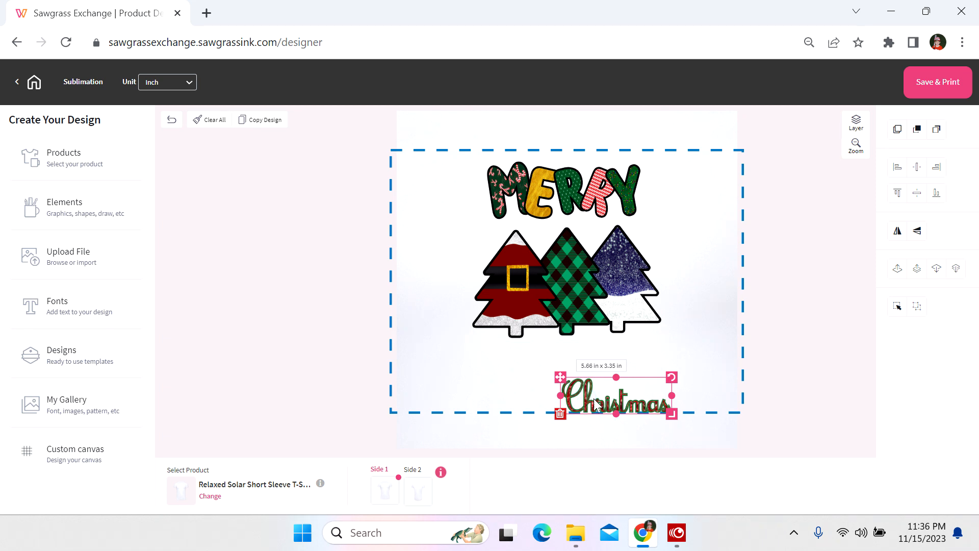
left_click_drag(602, 407, 552, 382)
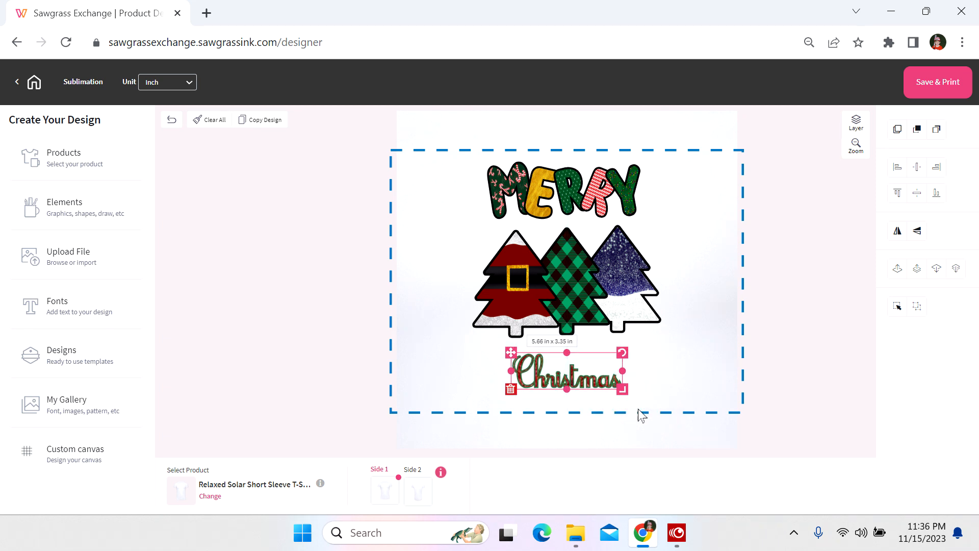
left_click_drag(622, 389, 651, 406)
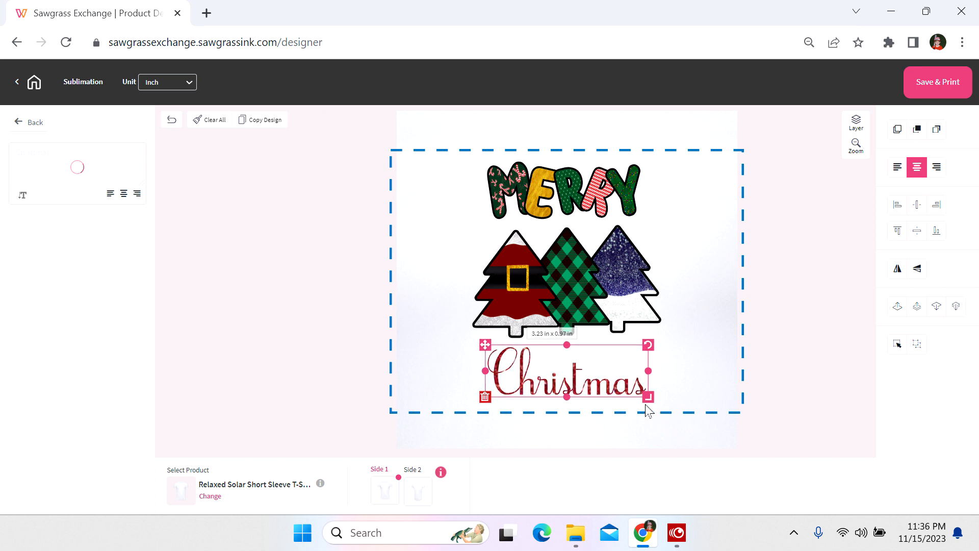
left_click(695, 382)
- Apply the Slope left effect to the Christmas text
left_click(539, 400)
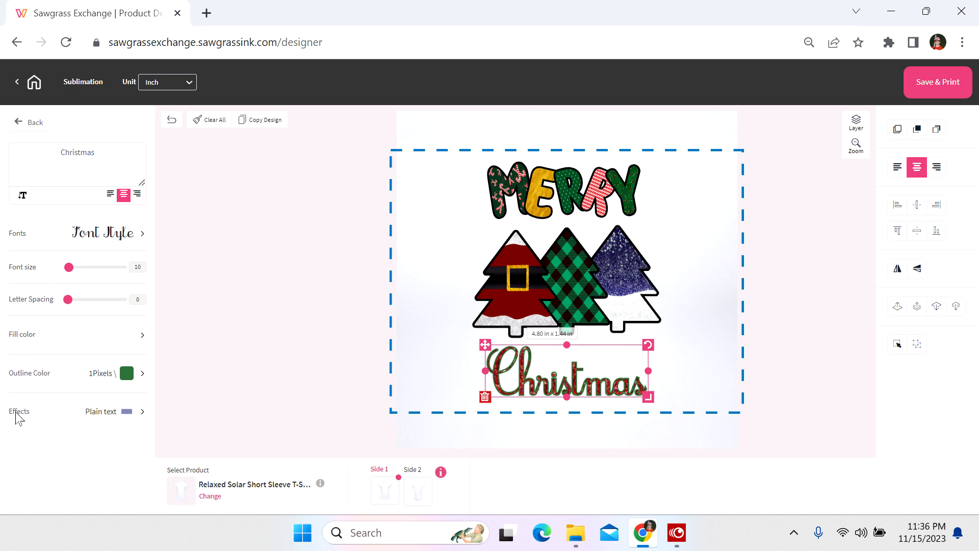
left_click(118, 413)
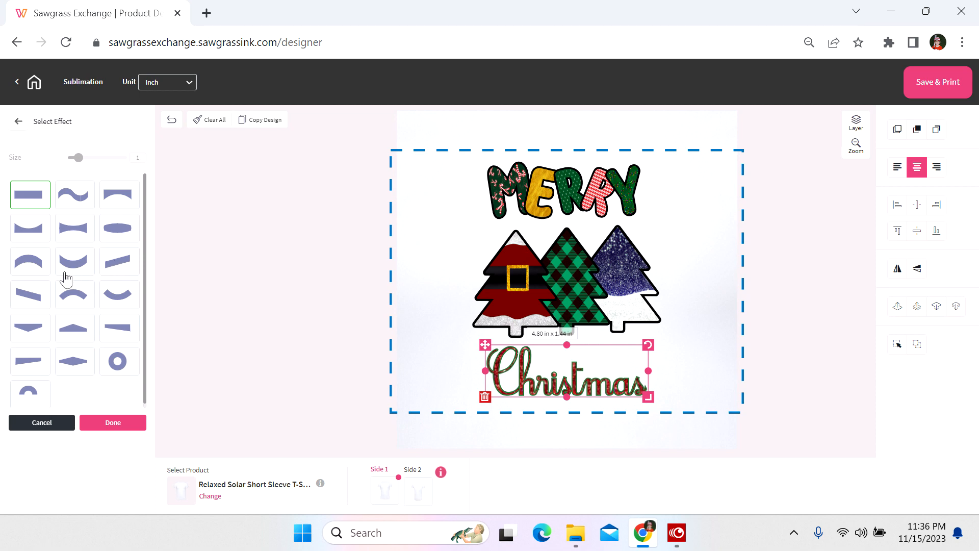
left_click(115, 262)
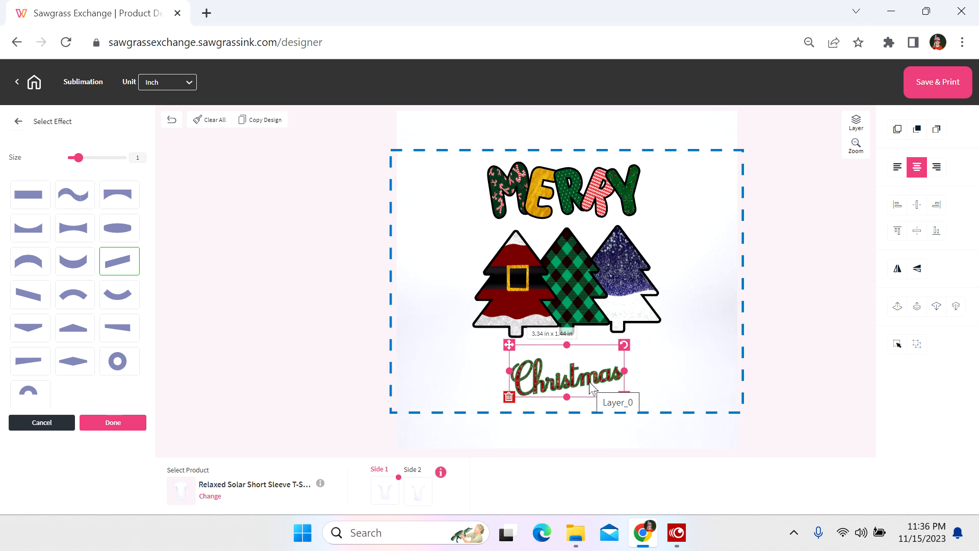
left_click(97, 421)
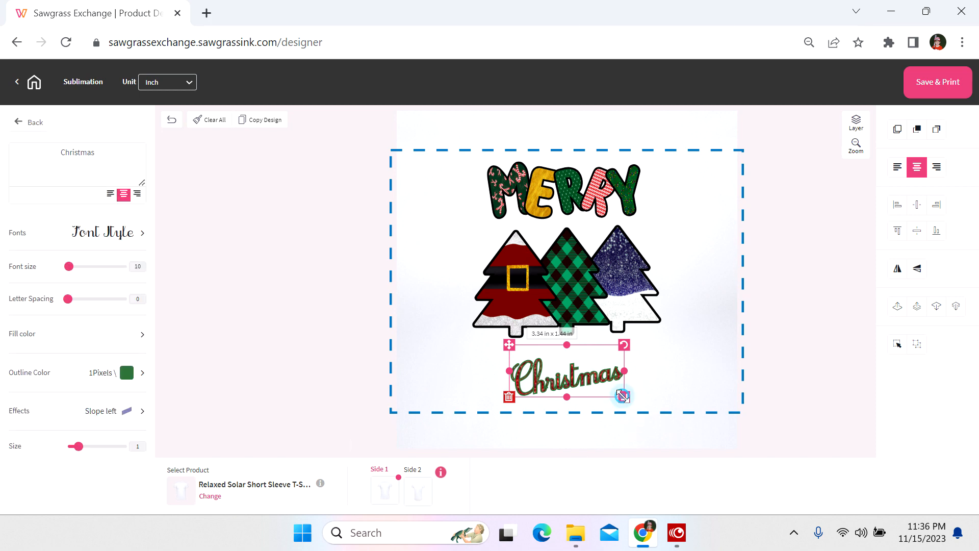
- Enlarge the sloped Christmas text to about 5.28 by 2.27 in and move it up, centered just below the trees
left_click_drag(625, 397, 697, 429)
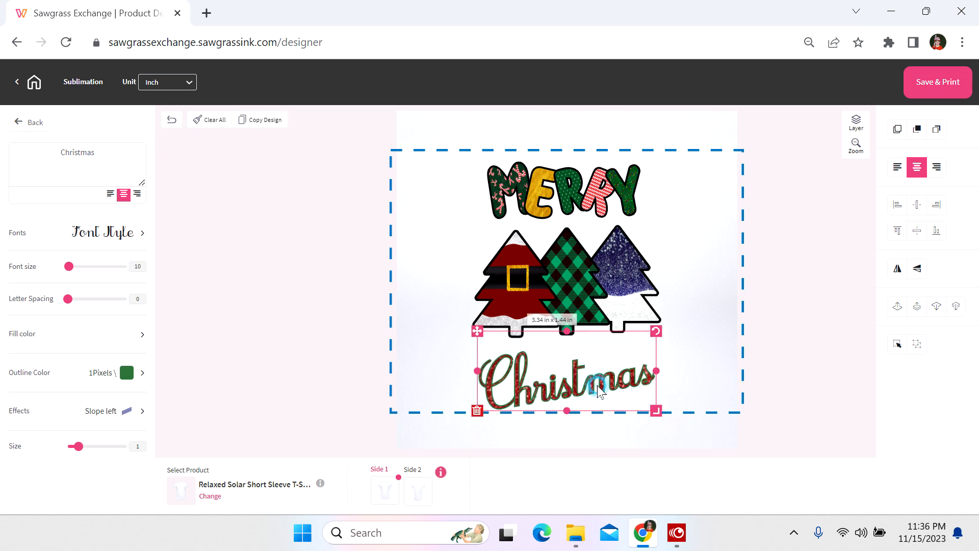
mouse_move(598, 385)
left_mouse_down()
mouse_move(604, 371)
mouse_move(606, 380)
left_mouse_up()
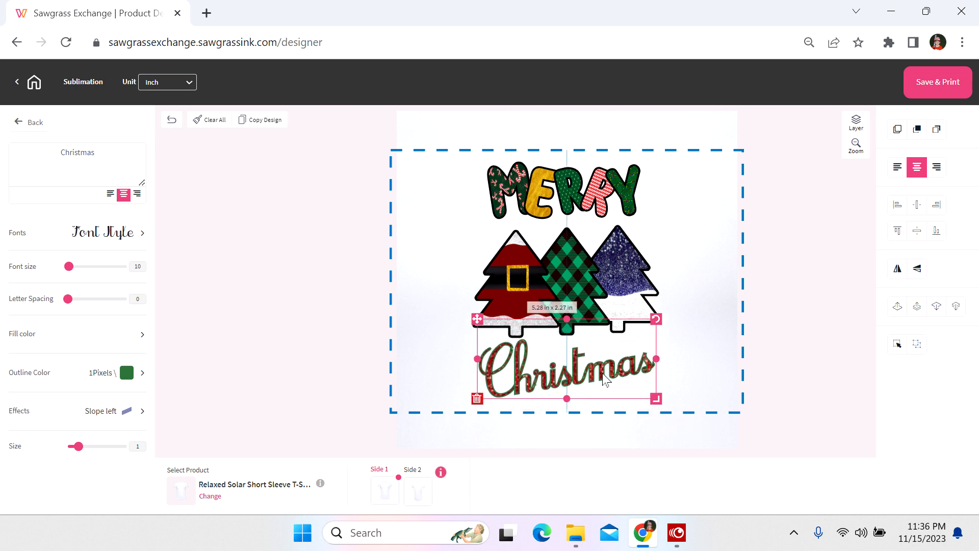
left_click(697, 398)
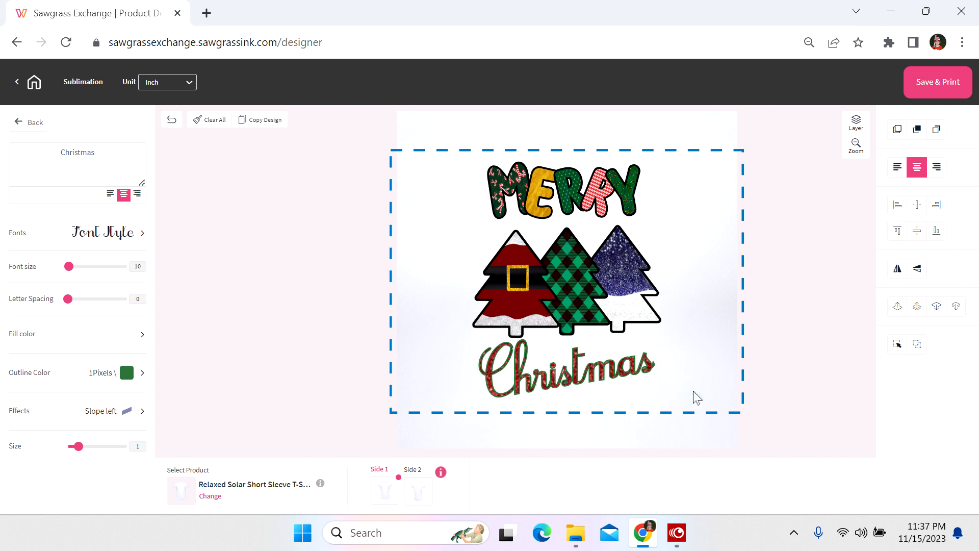